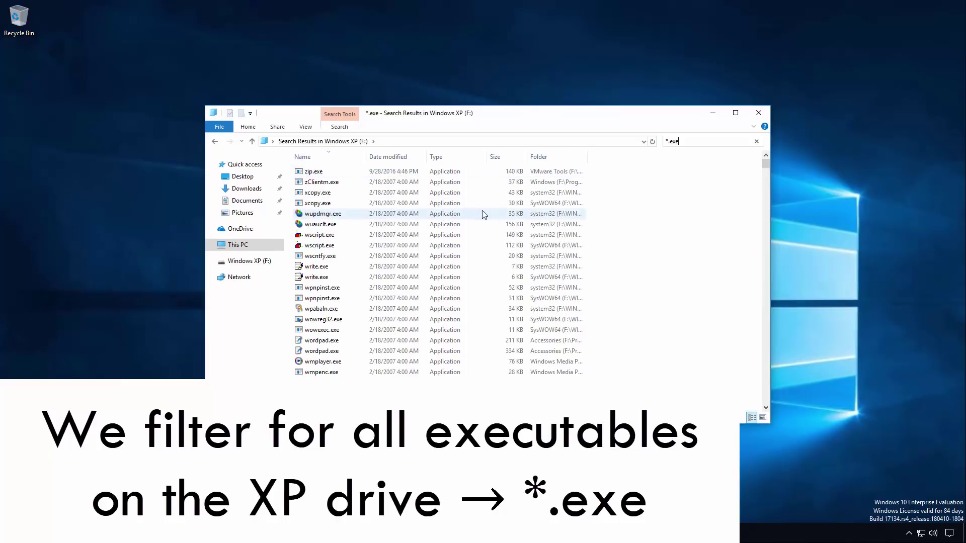
- Try to launch wupdmgr.exe from the search results, dismiss its dialog, and select wuauclt.exe
double_click(485, 215)
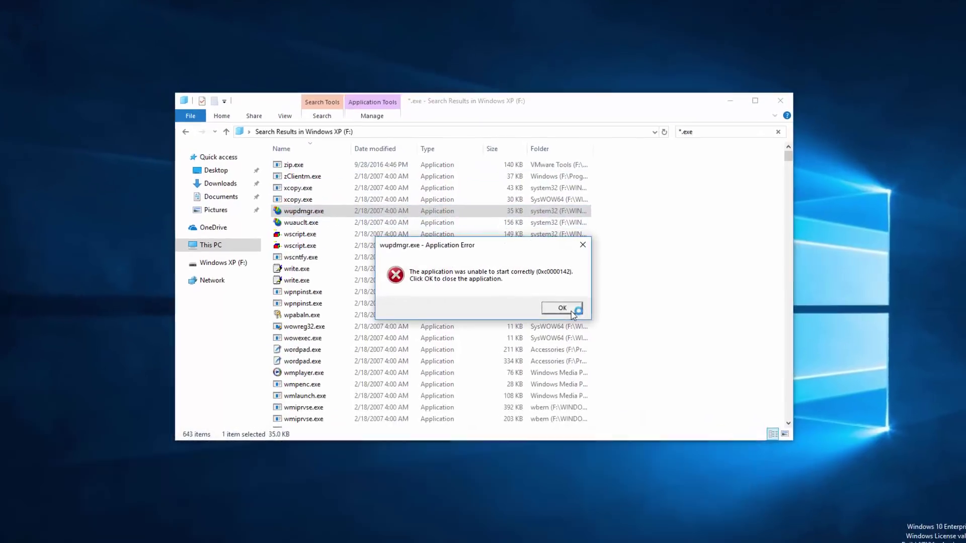
left_click(555, 301)
left_click(319, 226)
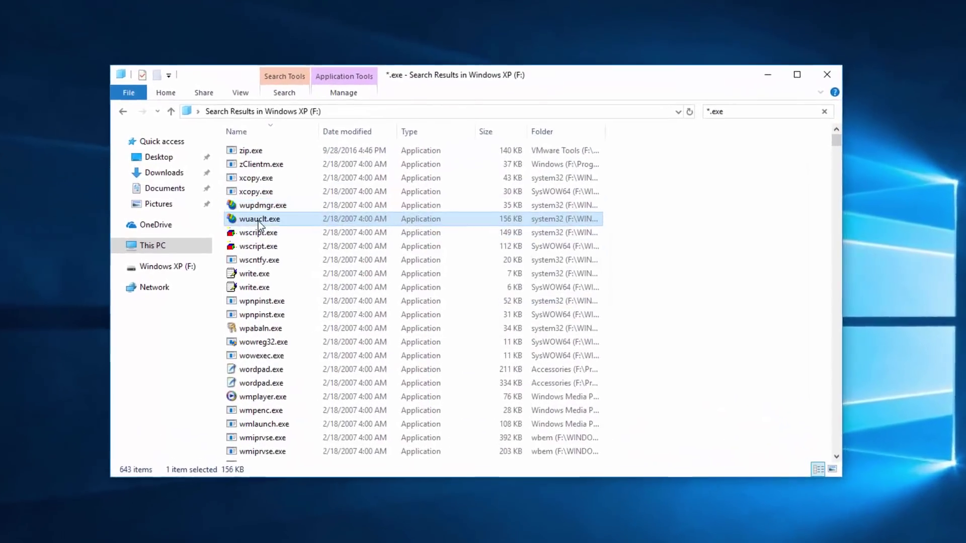
- Launch the 7 KB write.exe from the system32 folder and close the WordPad window it opens
scroll(453, 287, "down", 1)
left_click(293, 242)
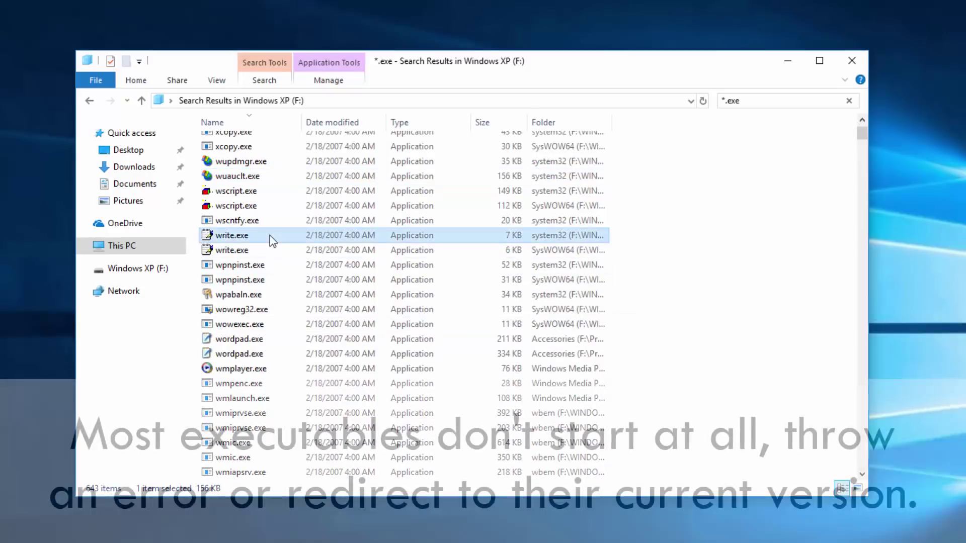
double_click(272, 240)
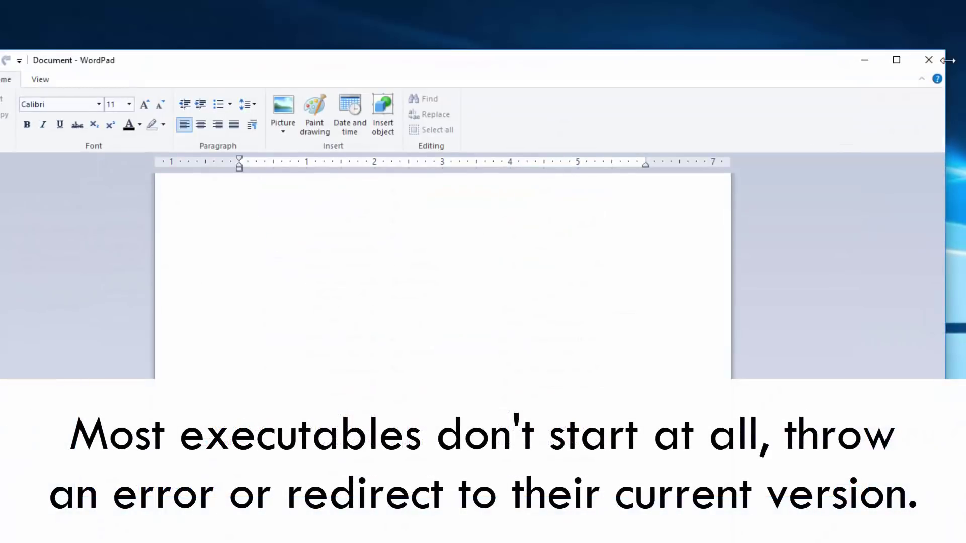
left_click(929, 60)
- Launch wmplayer.exe from the search results and close the Windows Media Player welcome window
scroll(473, 242, "down", 1)
left_click(239, 252)
scroll(237, 256, "down", 1)
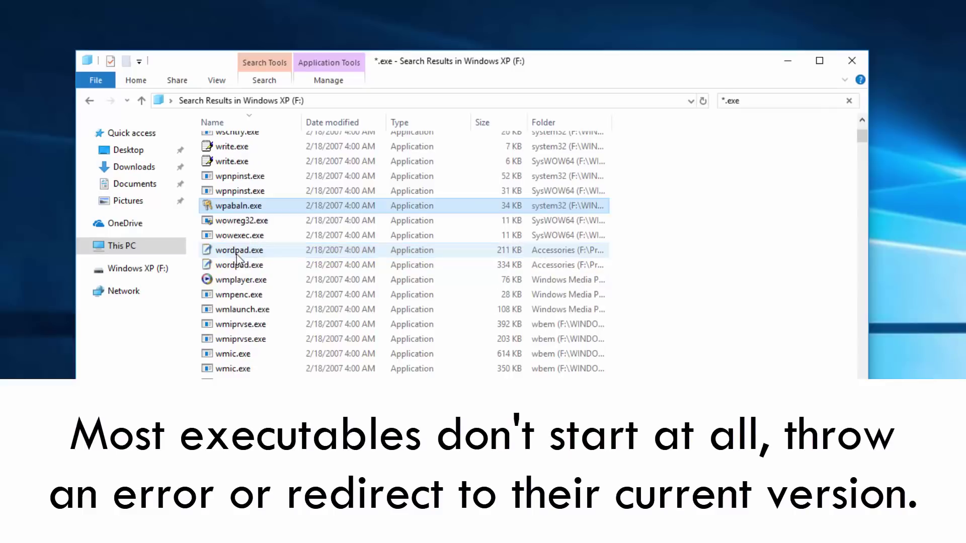
double_click(238, 280)
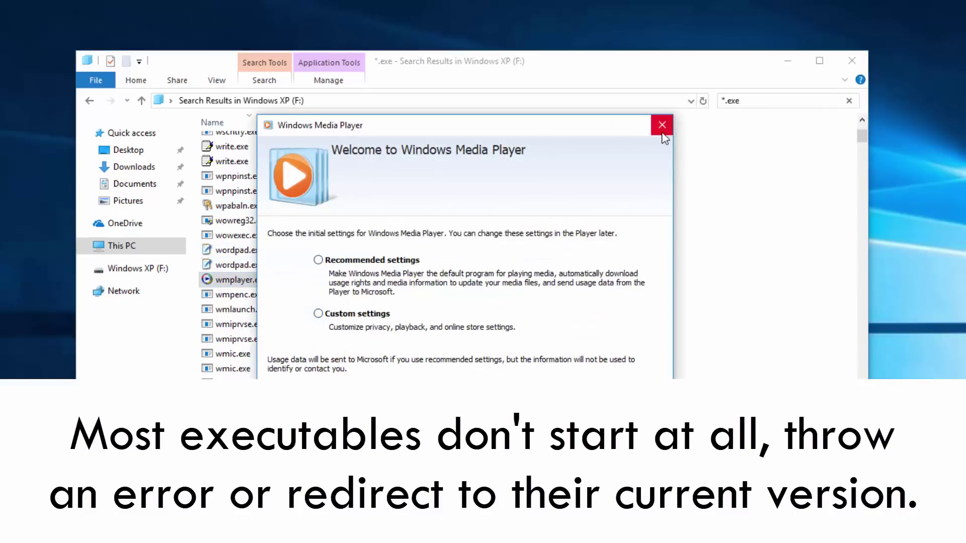
left_click(662, 126)
- Launch the 211 KB wordpad.exe and enter the text "The old wordpad!" in its blank document
double_click(237, 250)
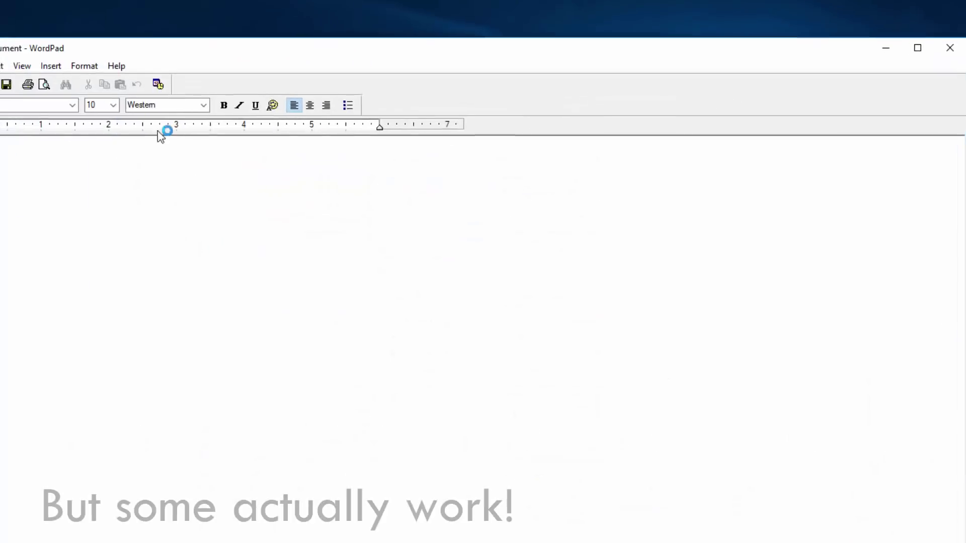
type("The old wordpad!")
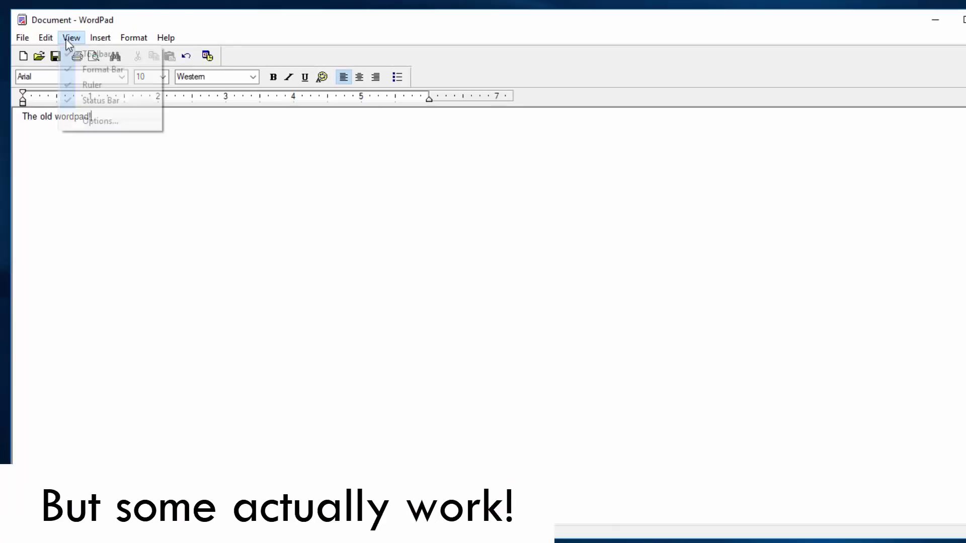
- View the About WordPad information, dismiss it, and close the old WordPad
mouse_move(164, 38)
left_click(174, 75)
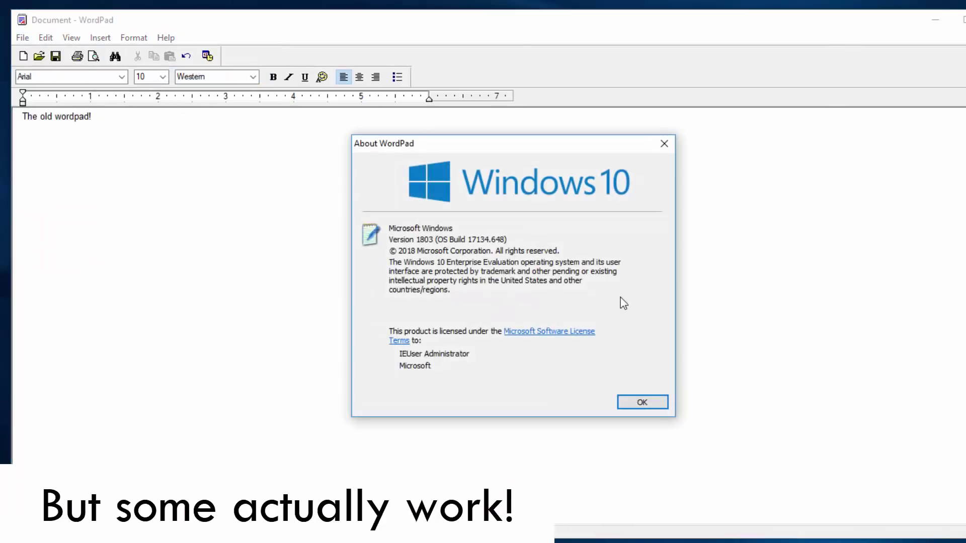
key("Escape")
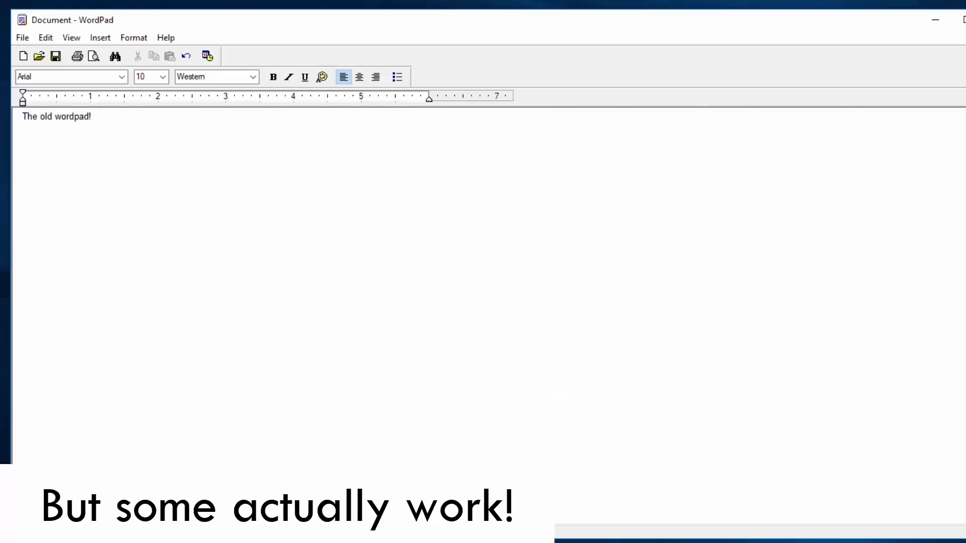
key("alt+F4")
left_click(524, 312)
- Launch the 136 KB winmine.exe from the system32 folder and close the Minesweeper window
scroll(569, 334, "down", 1)
scroll(588, 332, "down", 3)
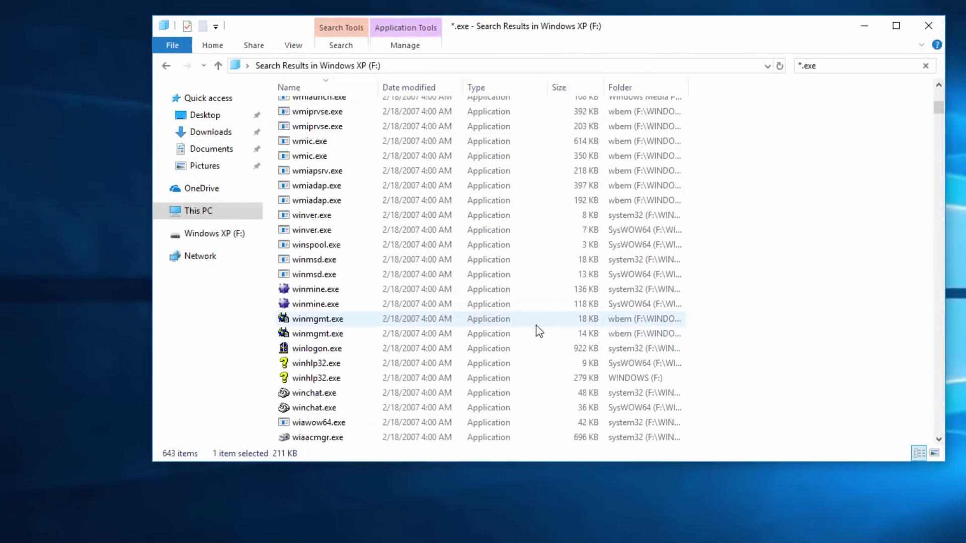
double_click(548, 286)
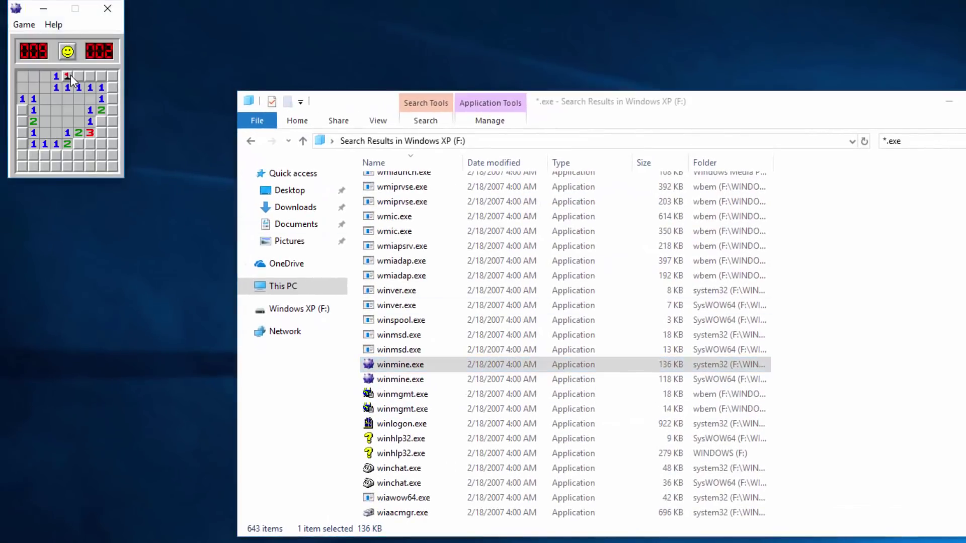
left_click(107, 9)
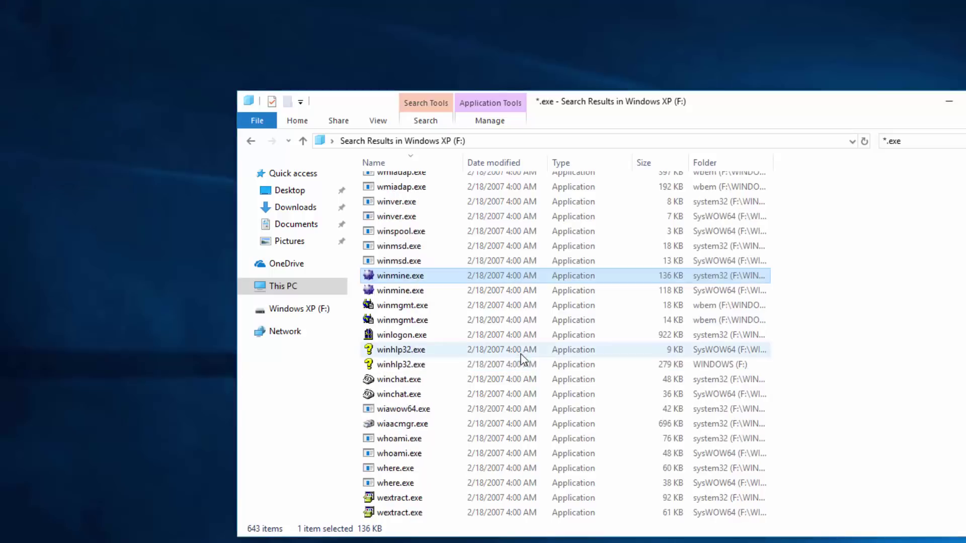
- Launch the 232 KB taskmgr.exe from the system32 folder
scroll(453, 327, "down", 2)
left_click(382, 306)
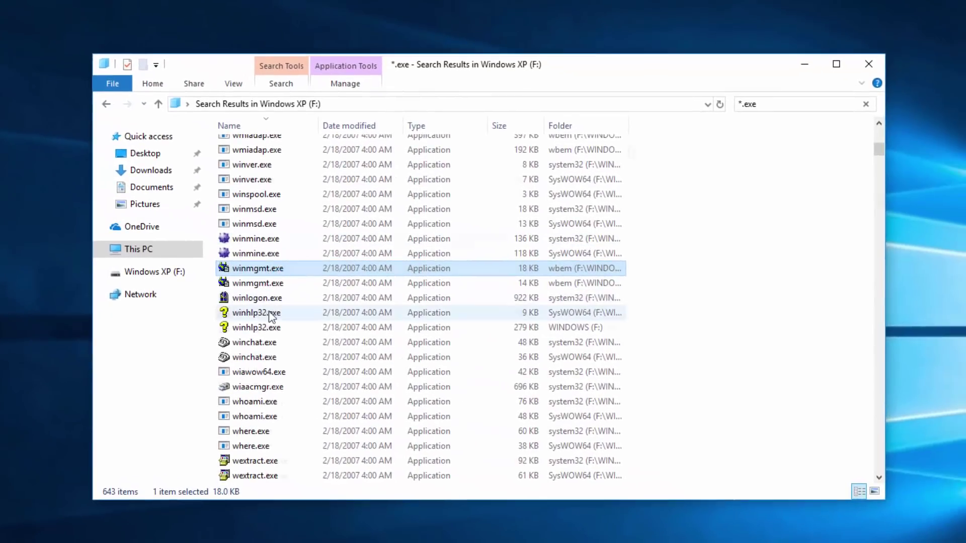
scroll(302, 315, "down", 20)
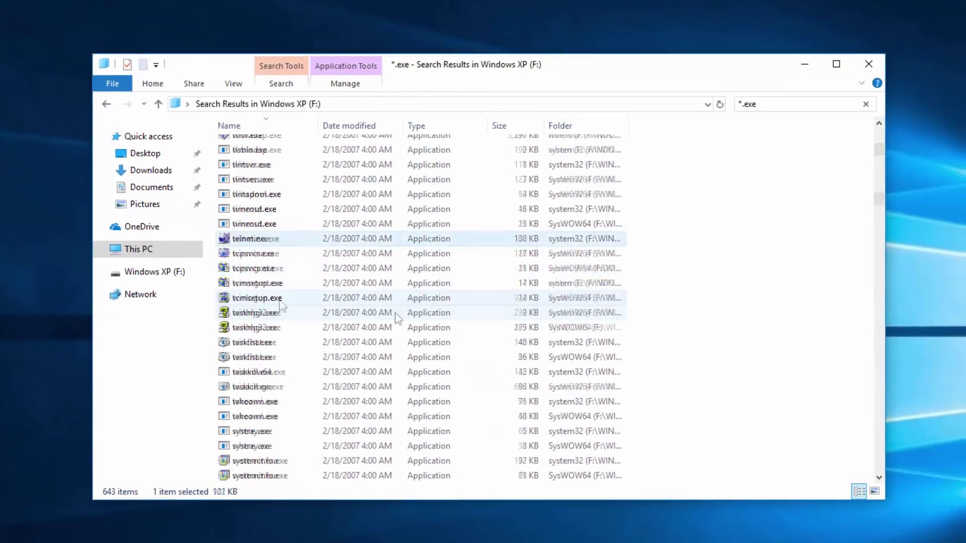
double_click(395, 313)
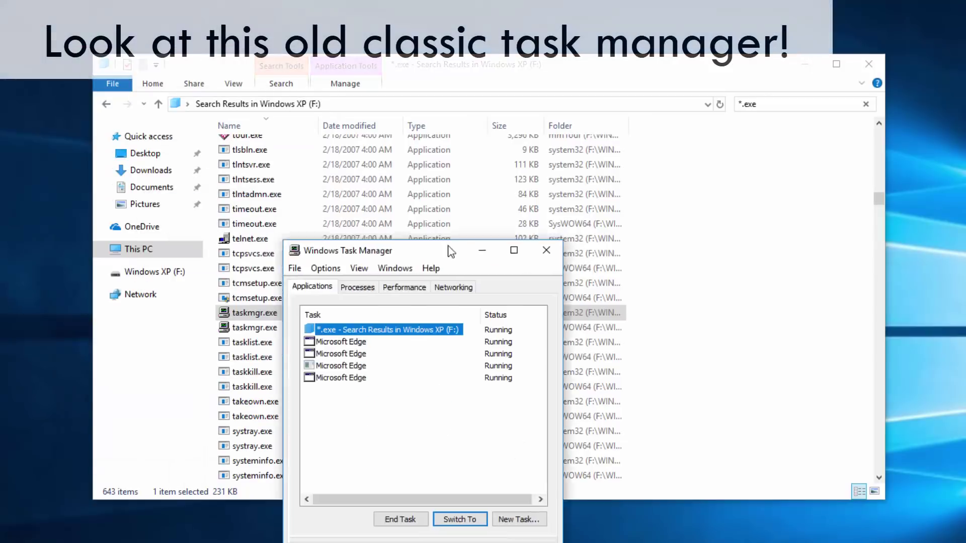
- Examine Task Manager's Processes, Performance and Networking pages and look through the process list
left_click(486, 298)
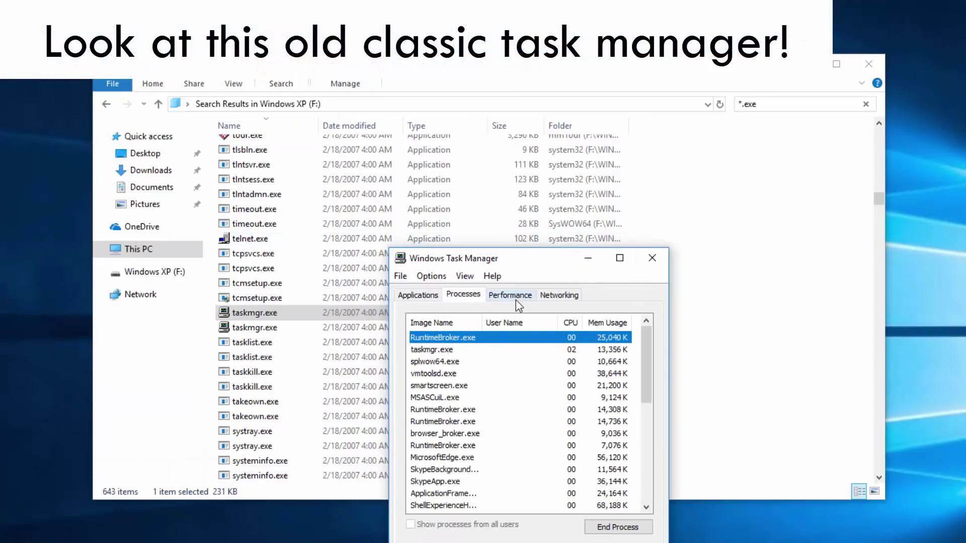
left_click(516, 301)
left_click(556, 297)
left_click(464, 295)
scroll(503, 498, "down", 4)
scroll(446, 414, "up", 2)
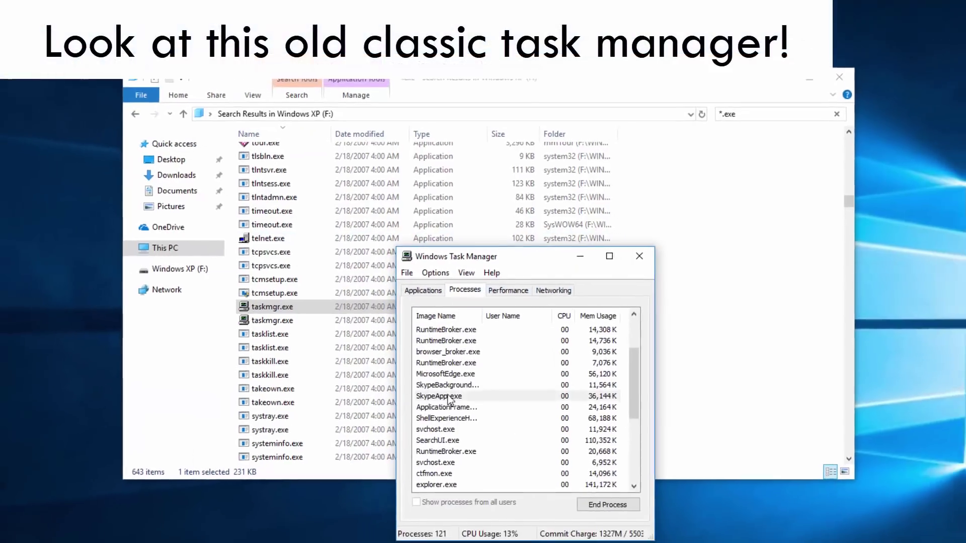
- End the SkypeBackground process from the process list and confirm the termination
right_click(472, 385)
left_click(485, 395)
left_click(511, 308)
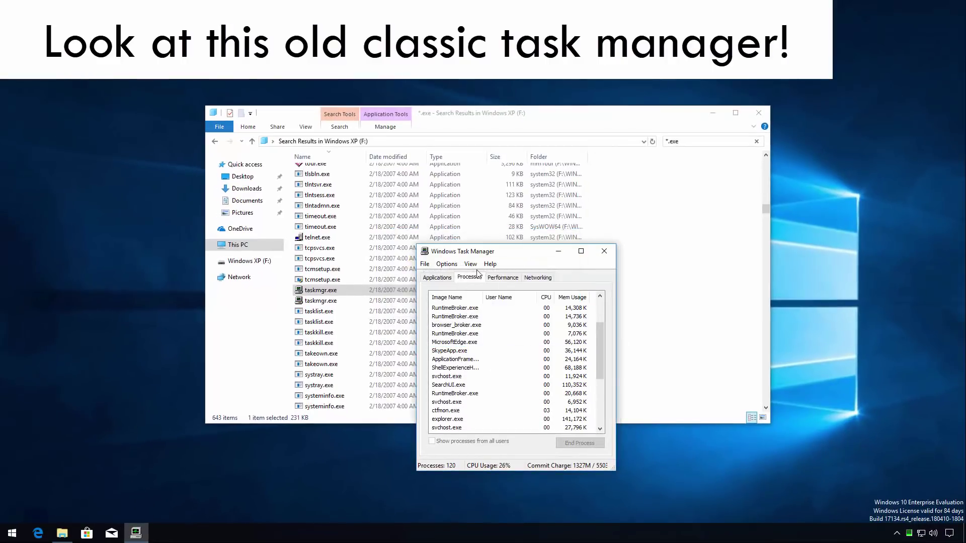
- Inspect the CPU usage graphs in the graph-only view, both at normal size and maximized, and close Task Manager
left_click(502, 278)
double_click(508, 321)
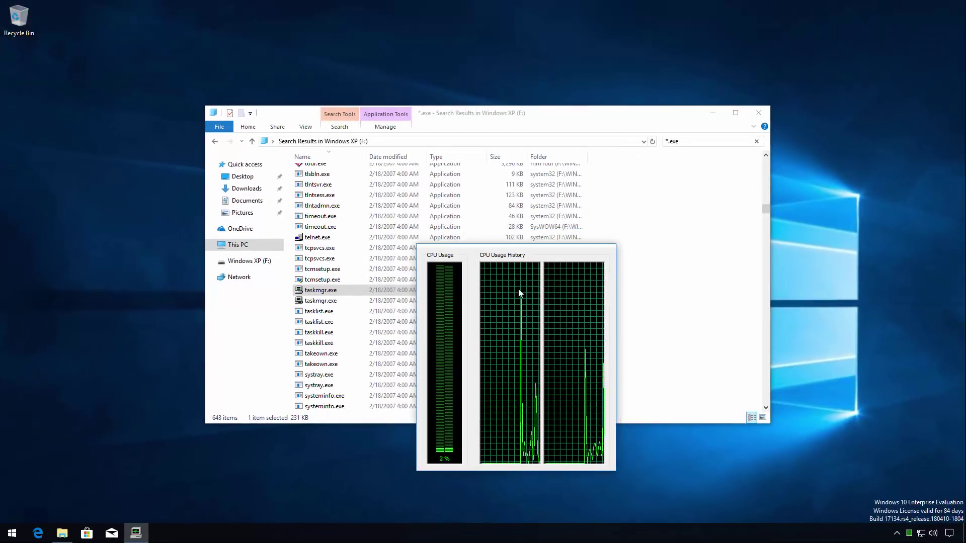
double_click(521, 291)
left_click(579, 264)
double_click(423, 152)
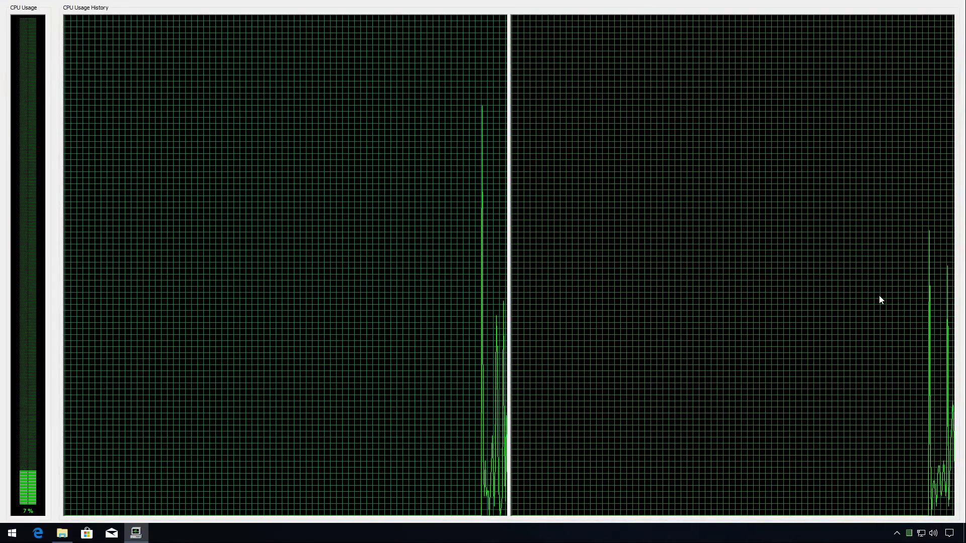
double_click(876, 288)
left_click_drag(707, 5, 667, 198)
left_click(755, 198)
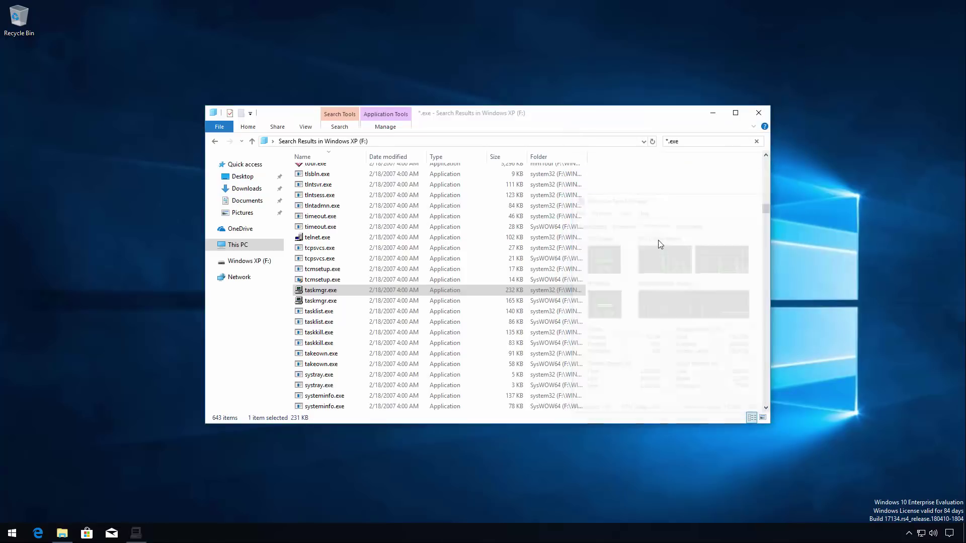
- Try to launch the system32 copy of sysocmgr.exe and dismiss the Windows Setup dialog
scroll(497, 276, "down", 5)
double_click(330, 259)
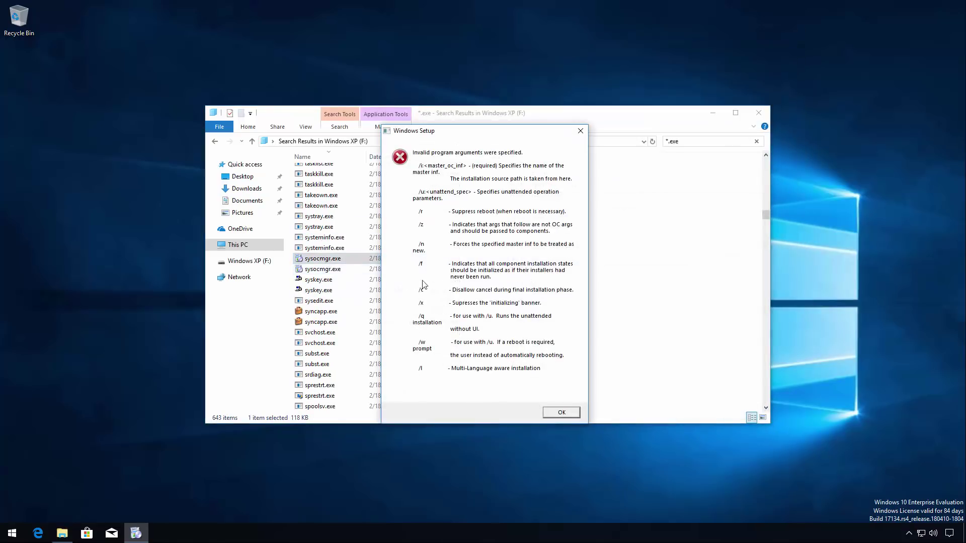
left_click(581, 131)
- Launch the 560 KB spider.exe from the system32 folder and dismiss its opening dialog
scroll(433, 277, "down", 6)
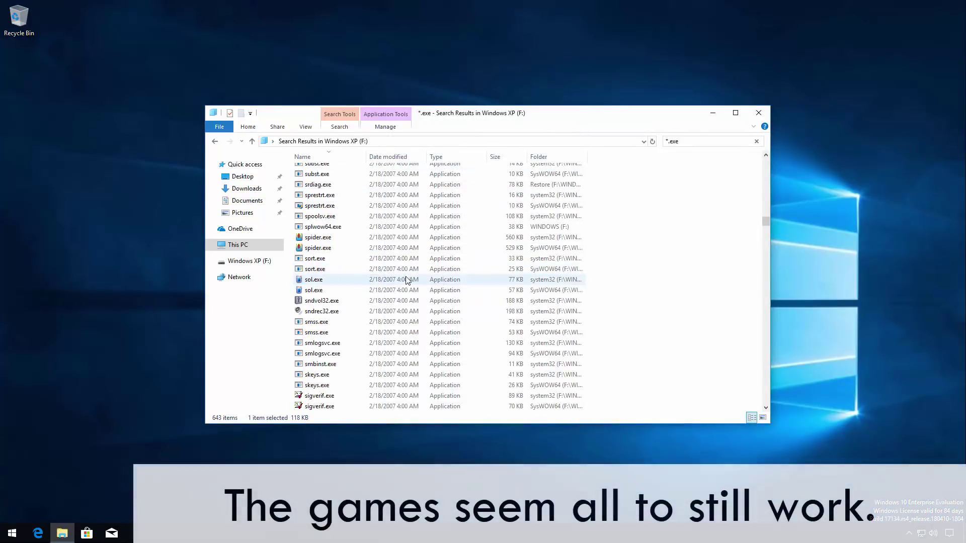
double_click(330, 238)
left_click(509, 300)
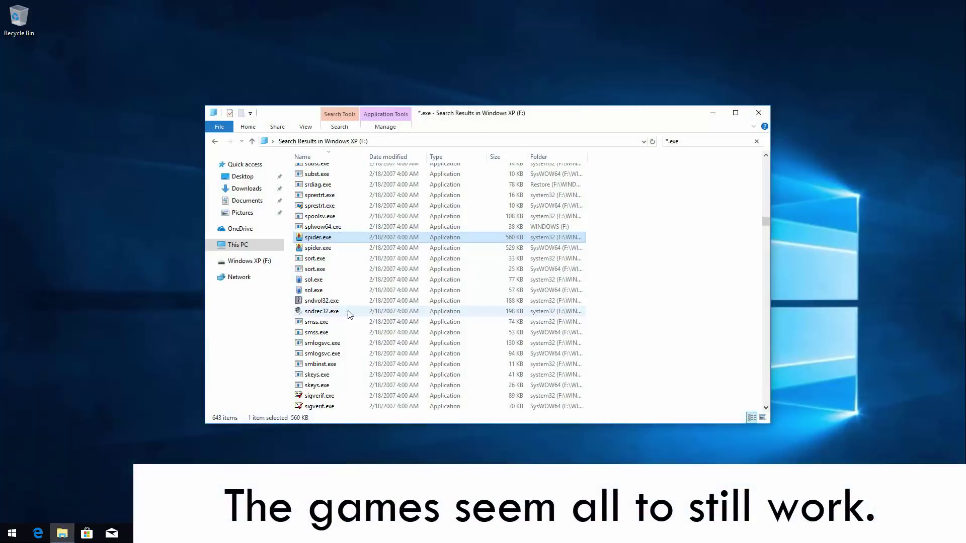
- In the 77 KB sol.exe, move the three of hearts onto the four of clubs, turn over the exposed card, and close the game
double_click(313, 279)
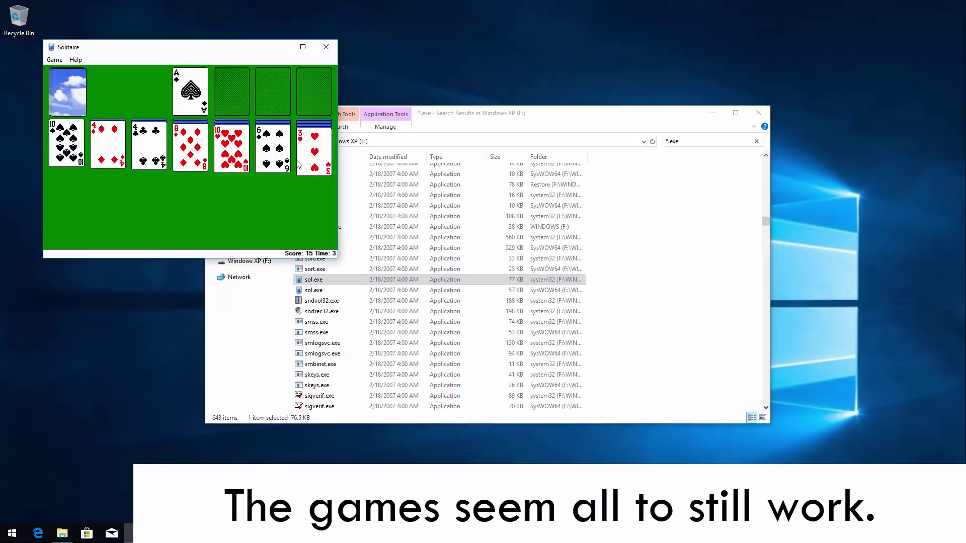
left_click_drag(299, 165, 135, 166)
left_click(298, 139)
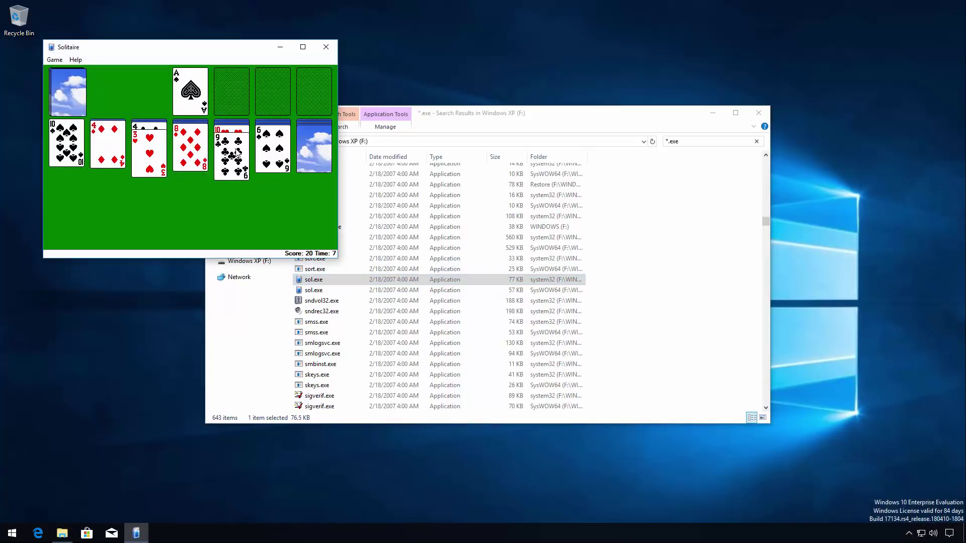
left_click(332, 47)
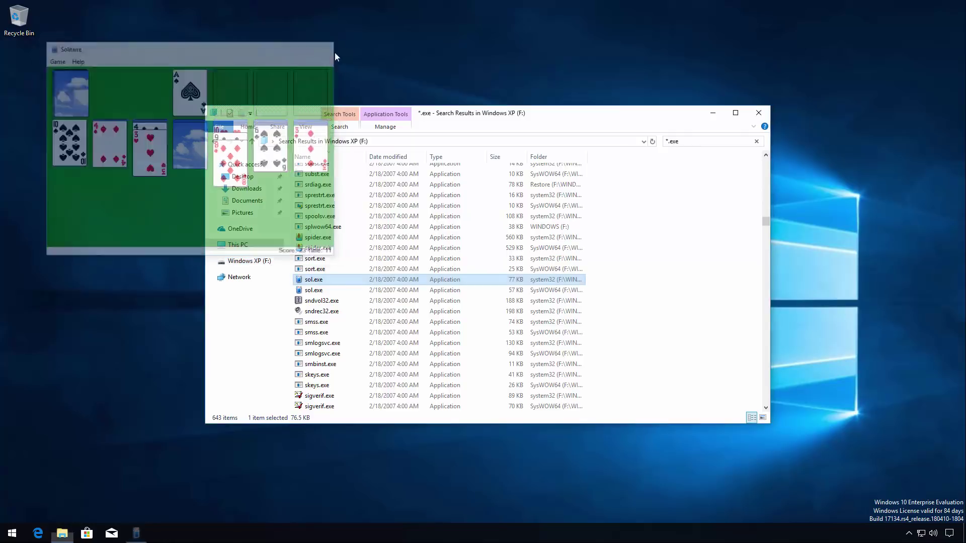
- Try to launch the Windows Media Player installer setup_wm.exe from the search results
scroll(347, 251, "down", 3)
scroll(347, 263, "down", 1)
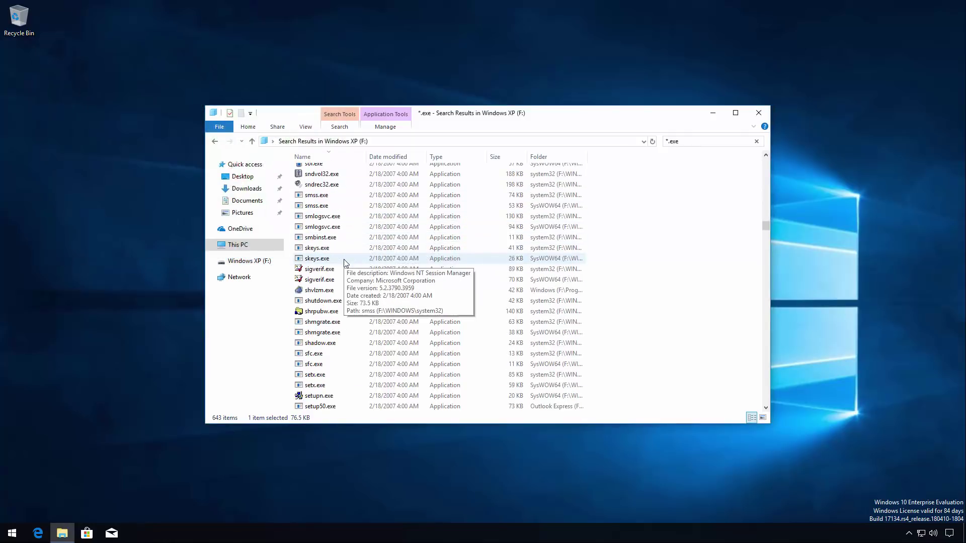
scroll(346, 263, "down", 3)
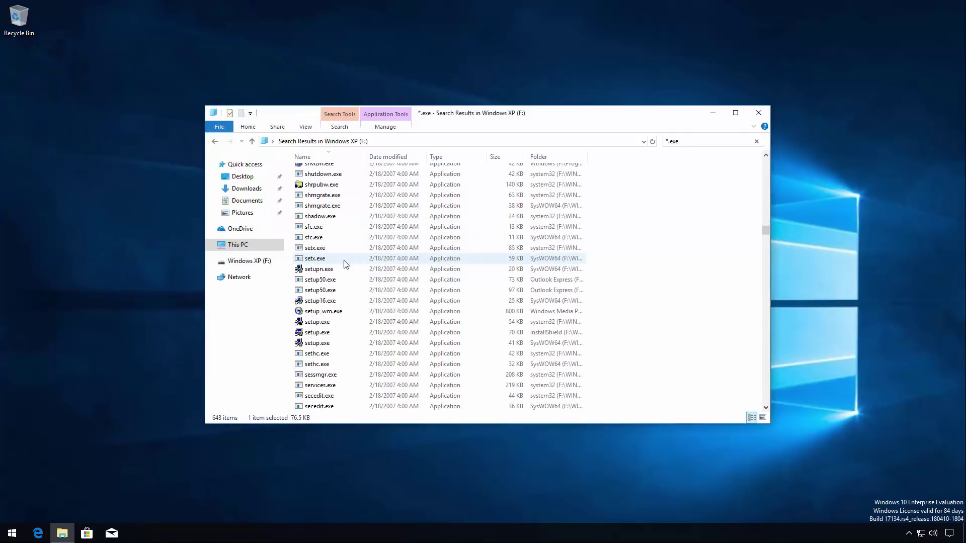
double_click(338, 312)
left_click(432, 338)
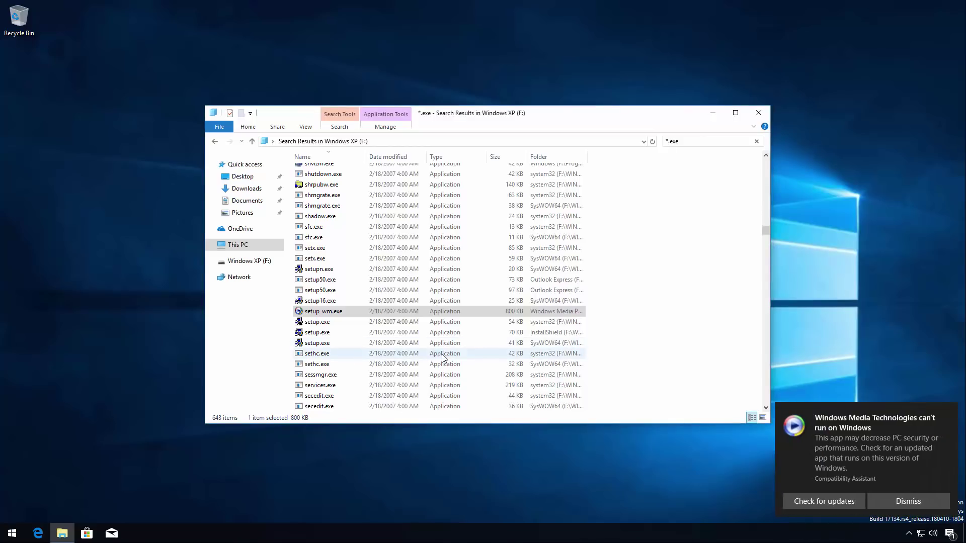
- Try to launch rstrui.exe from the Restore folder and dismiss its error dialog
scroll(418, 309, "down", 3)
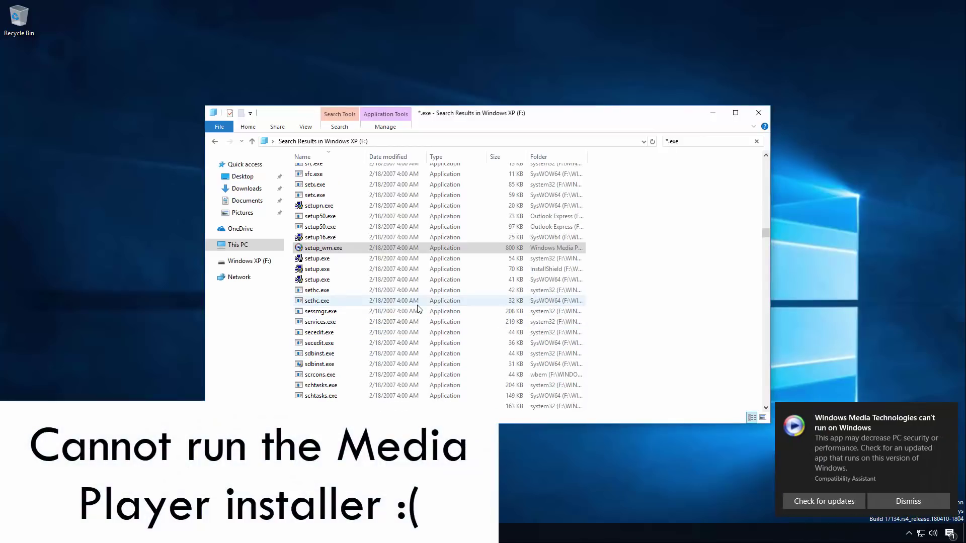
scroll(418, 309, "down", 6)
scroll(417, 309, "down", 3)
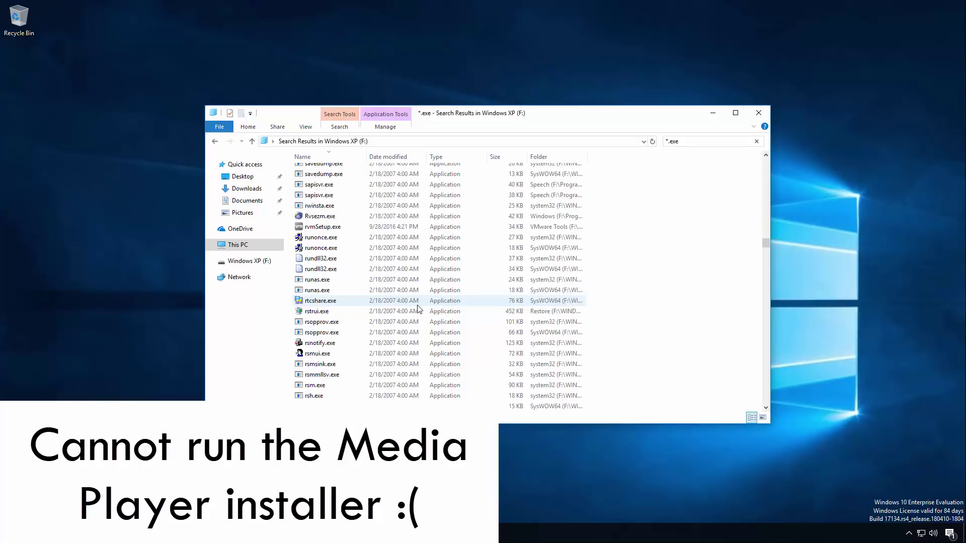
double_click(314, 280)
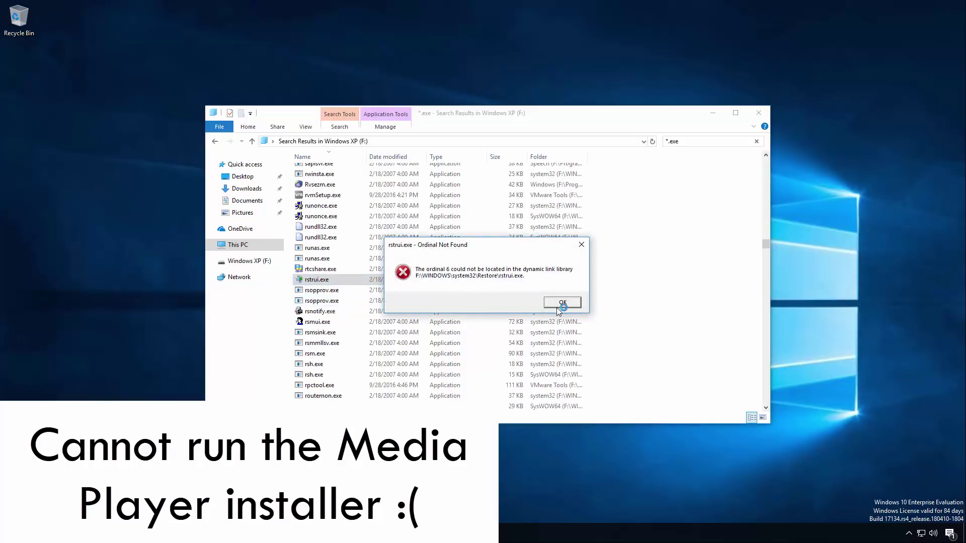
left_click(562, 302)
- Try to launch both regedit.exe copies, the 220 KB one and the 144 KB one, dismissing the dialog of each
scroll(449, 302, "down", 10)
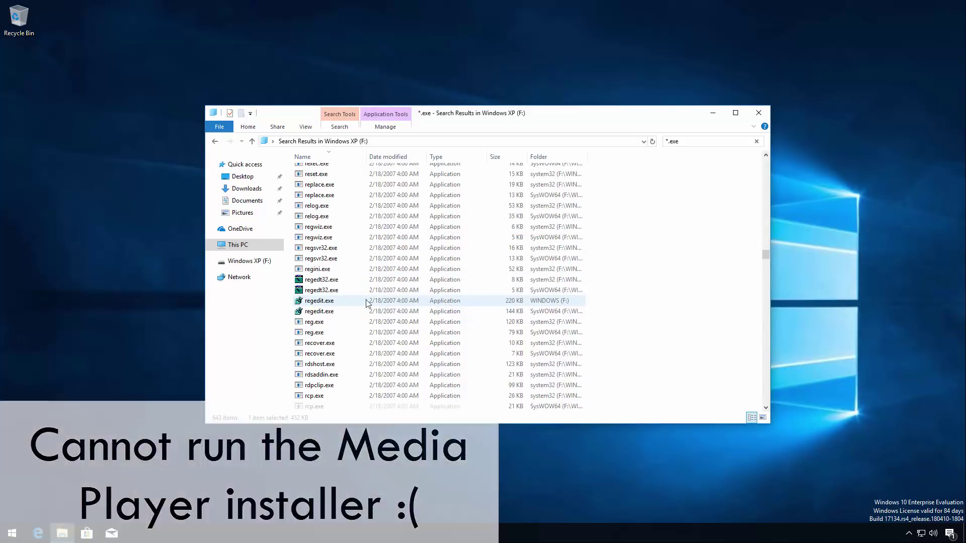
double_click(329, 301)
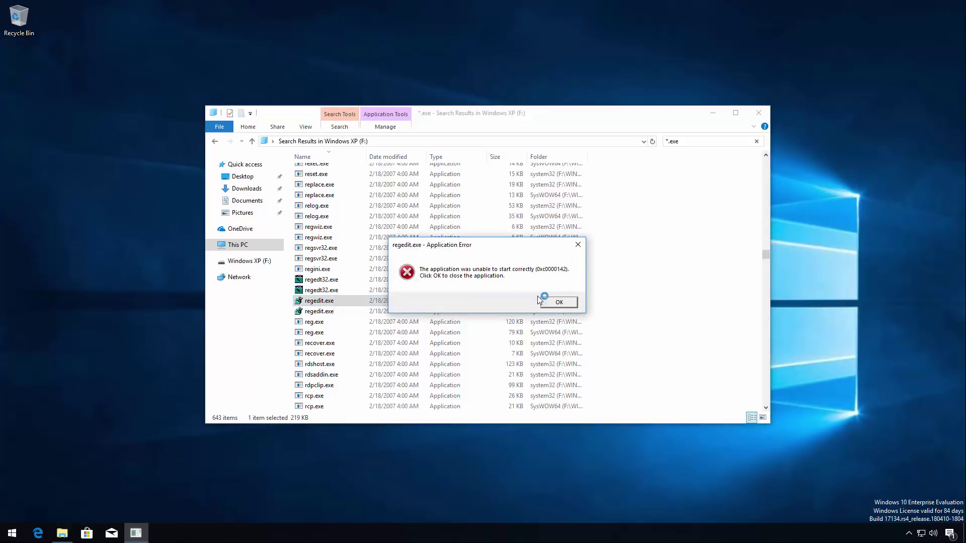
left_click(557, 301)
double_click(319, 311)
left_click(553, 302)
scroll(478, 312, "down", 7)
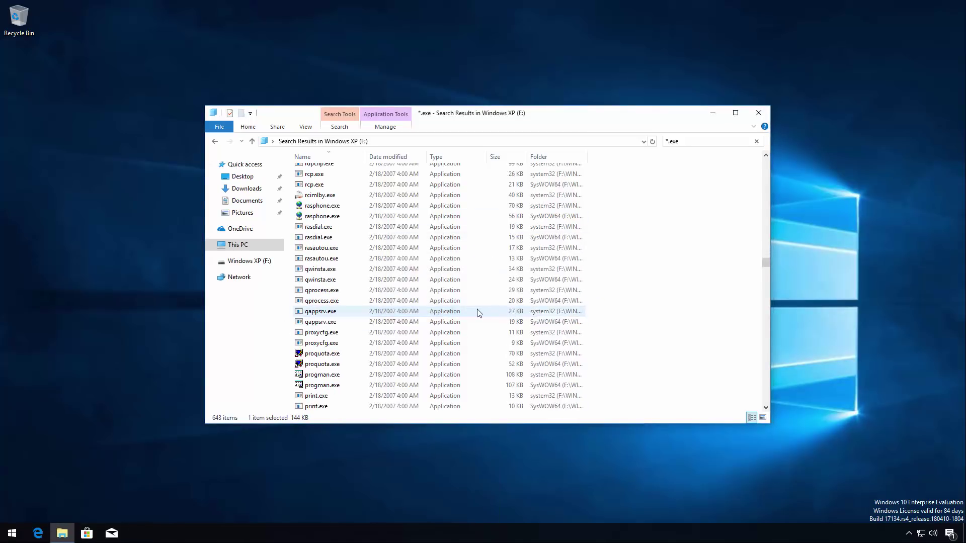
- Launch the 269 KB PINBALL.EXE from the search results and close the game
scroll(325, 259, "down", 3)
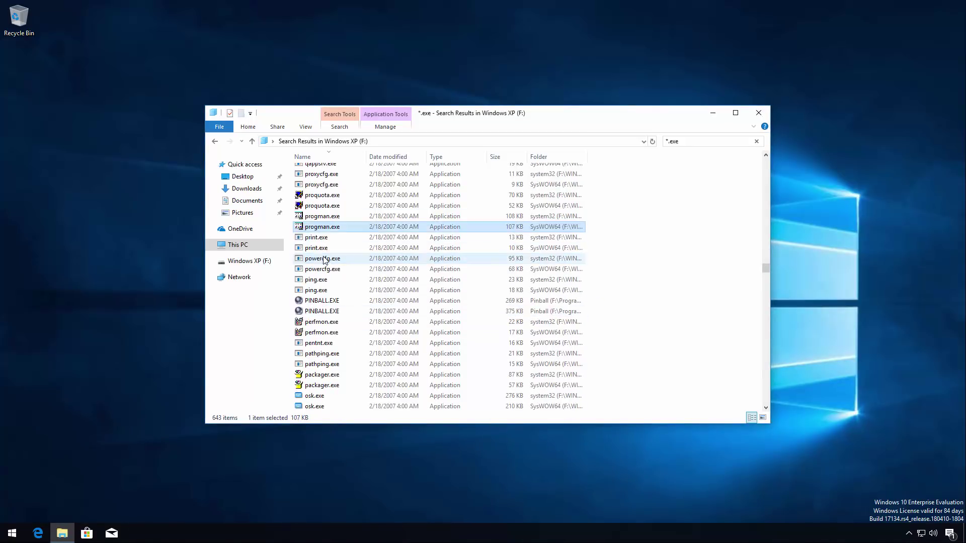
double_click(334, 242)
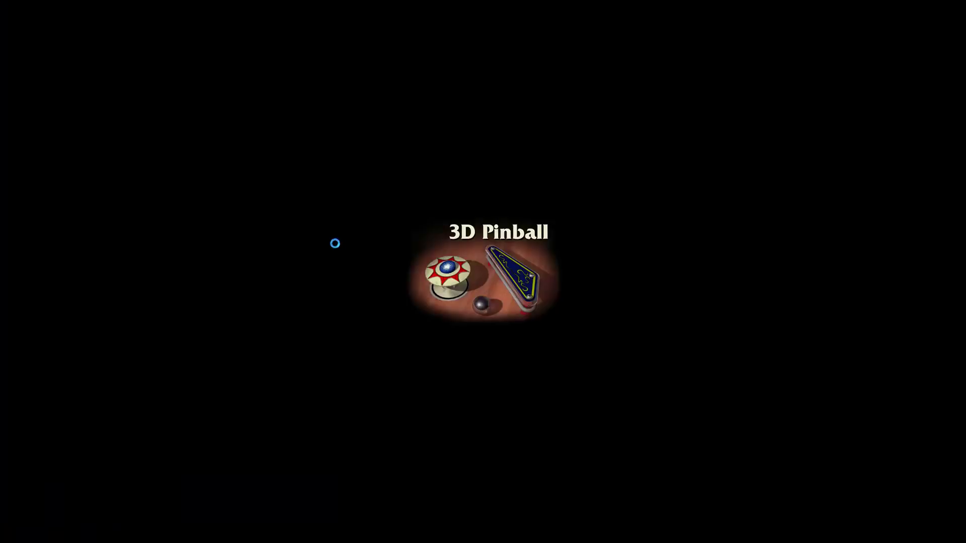
left_click(623, 155)
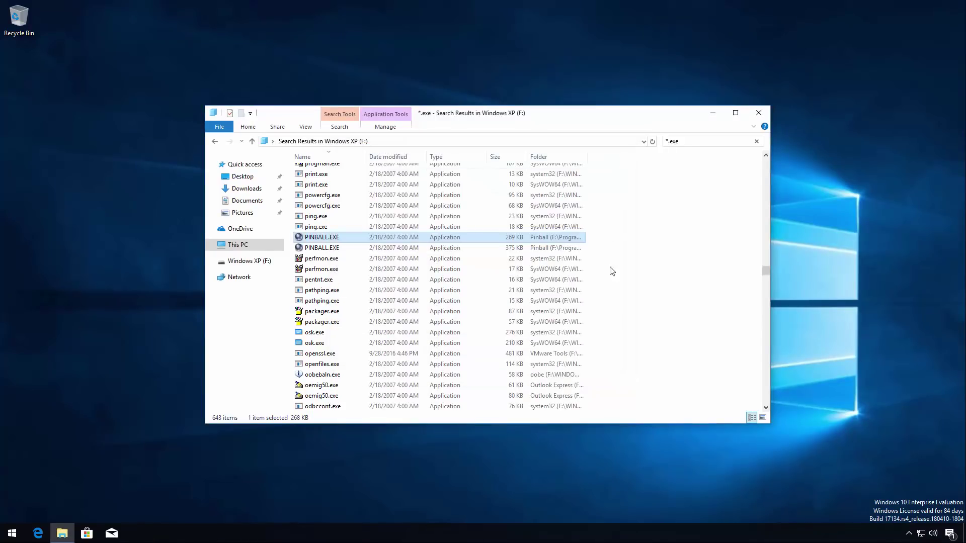
- Launch the 276 KB osk.exe, enter the letters f, i and o with the on-screen keyboard, and close it
scroll(597, 284, "down", 1)
scroll(597, 284, "down", 3)
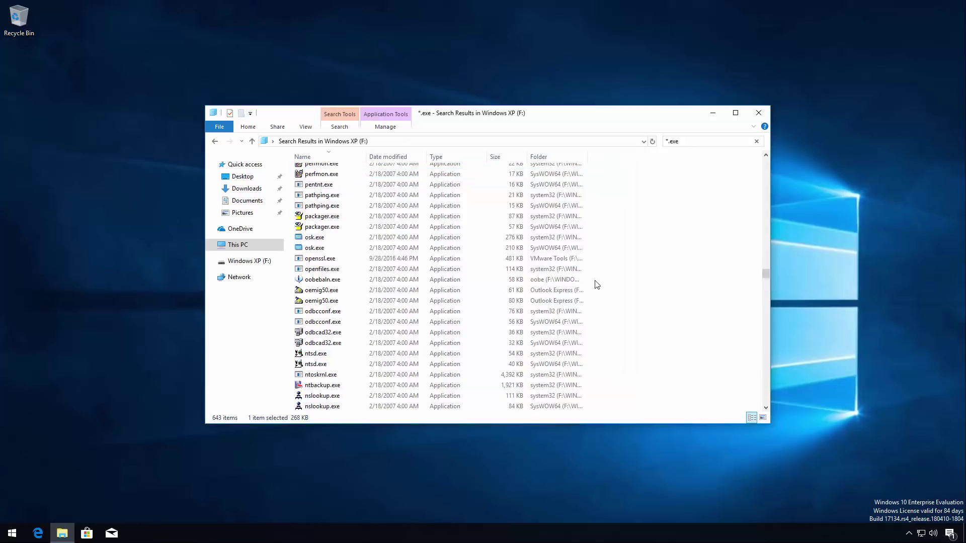
double_click(344, 208)
left_click(285, 469)
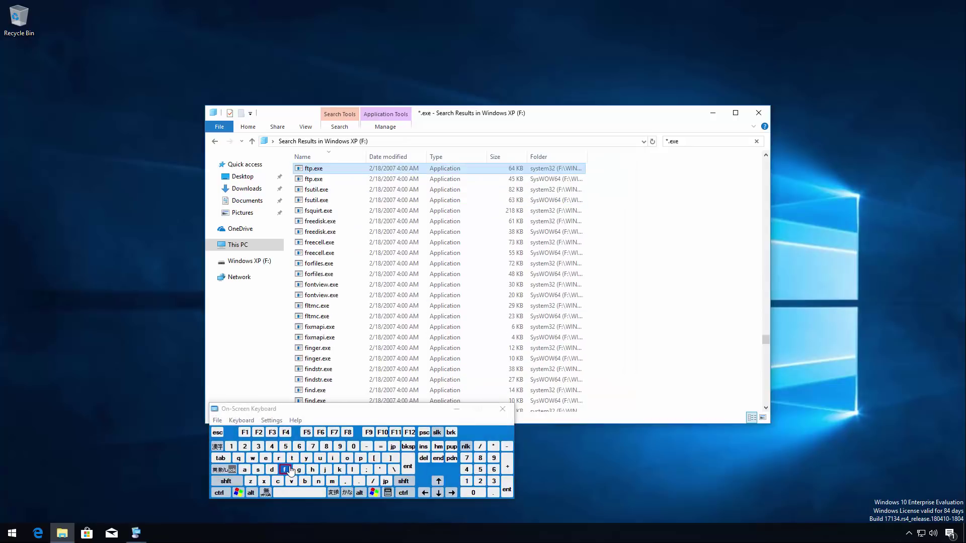
left_click(330, 459)
left_click(349, 460)
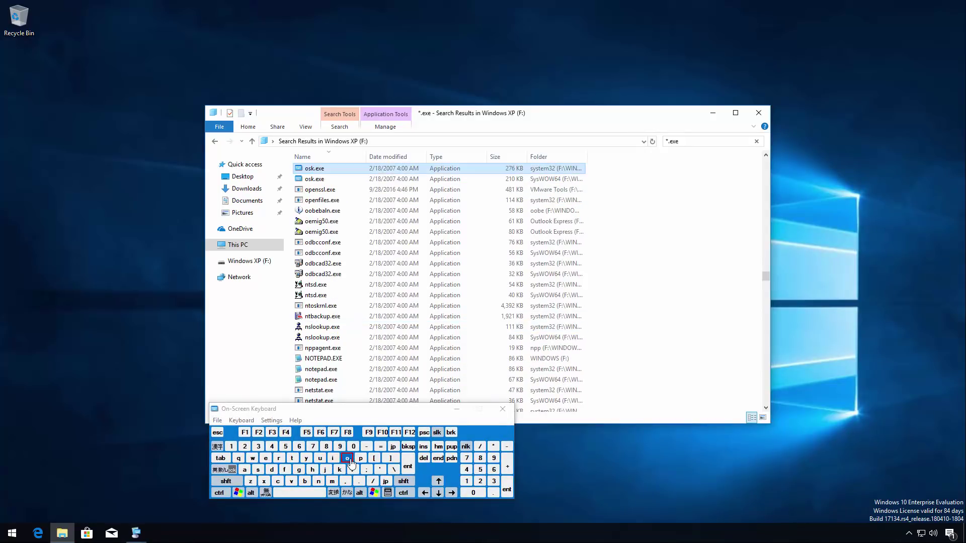
left_click(502, 409)
- Try to launch oobebaln.exe from the oobe folder
scroll(367, 221, "up", 2)
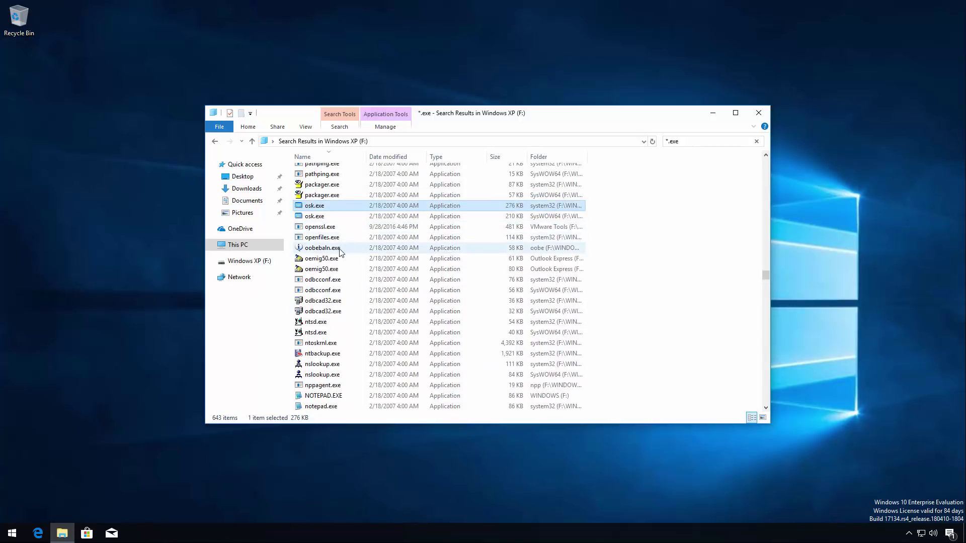
left_click(558, 300)
scroll(342, 259, "down", 3)
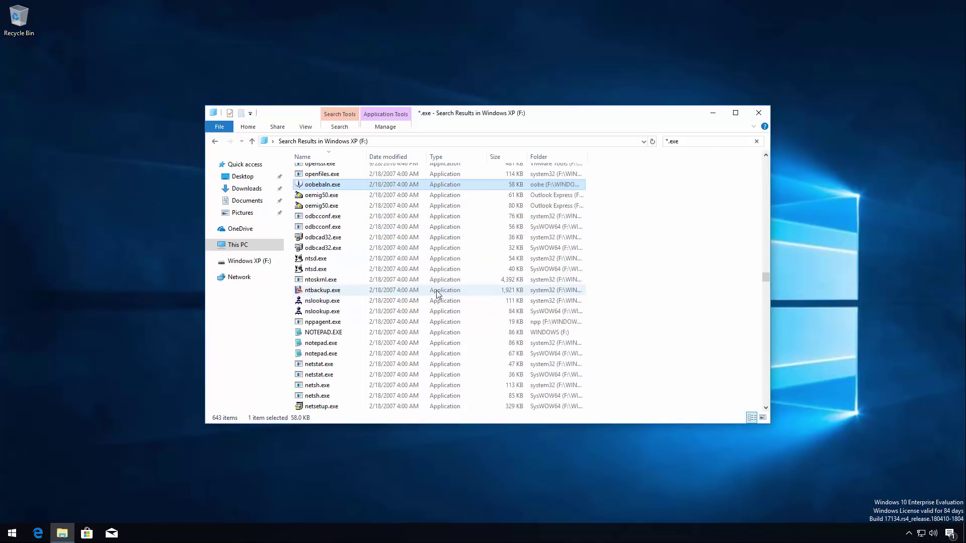
- Launch NOTEPAD.EXE from the WINDOWS folder and enter the text "Bush hid the facts"
scroll(342, 256, "down", 1)
double_click(329, 268)
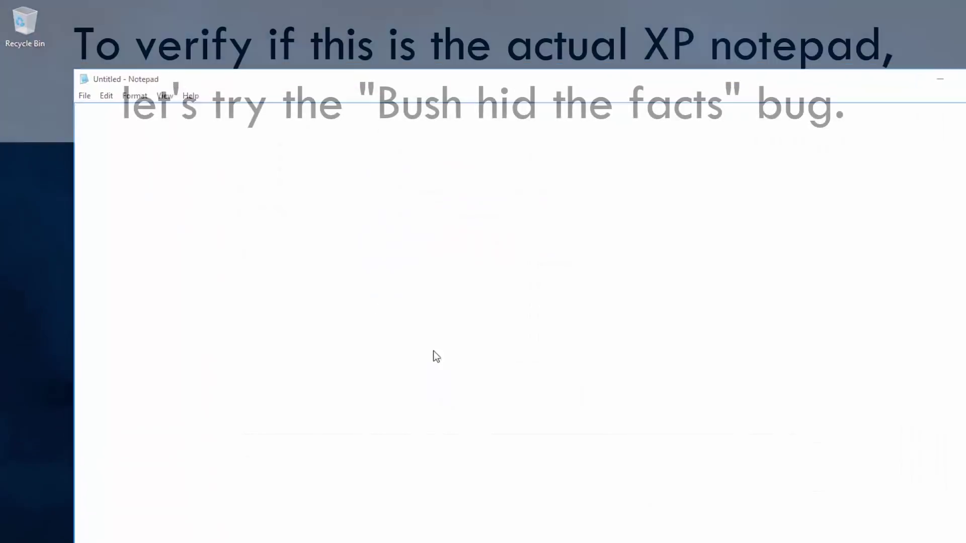
type("Bush hi")
type("d the facts")
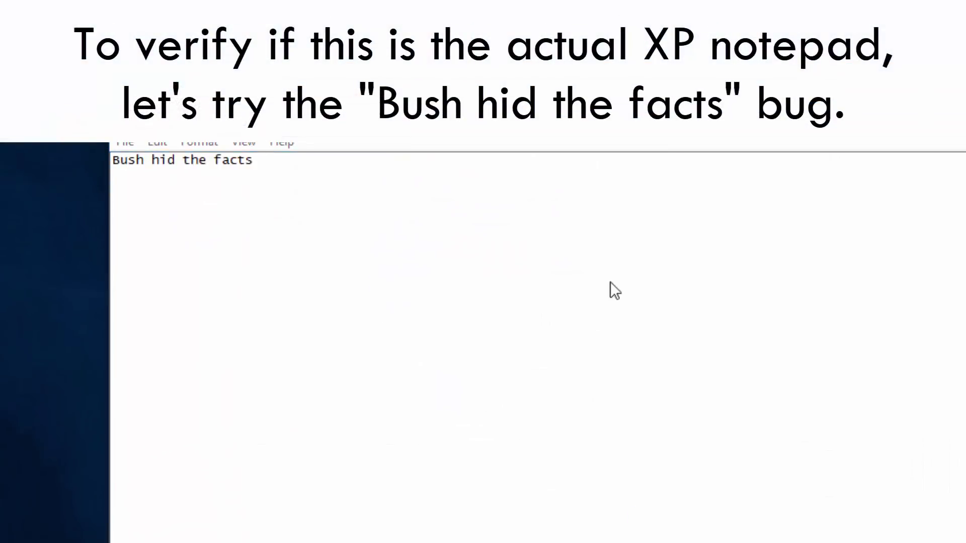
- Save the Notepad text to the desktop as truth.txt and reopen that file in Notepad
key("ctrl+s")
type("a")
key("Return")
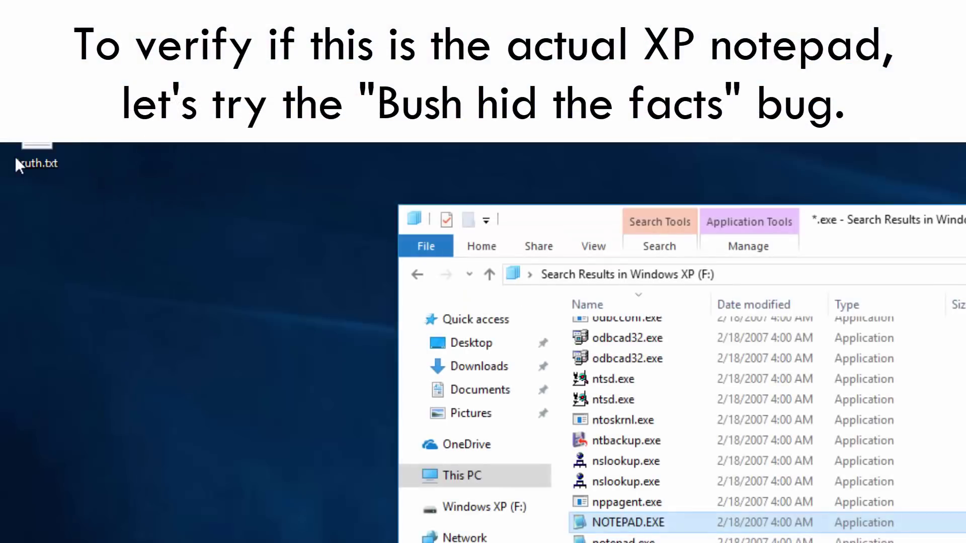
left_click_drag(37, 130, 614, 518)
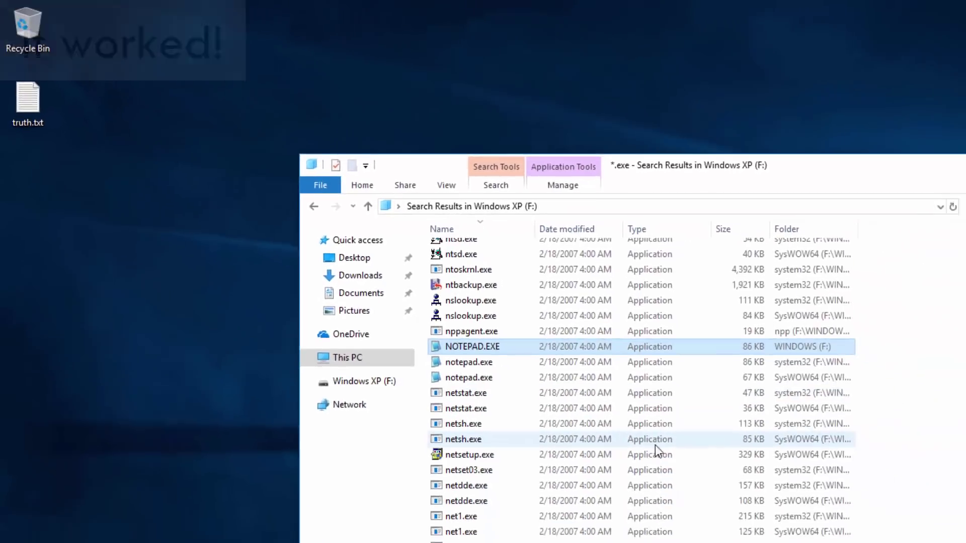
- Launch the 557 KB mspaint.exe, enlarge its window, and draw a closed jagged outline across the canvas
scroll(553, 377, "down", 6)
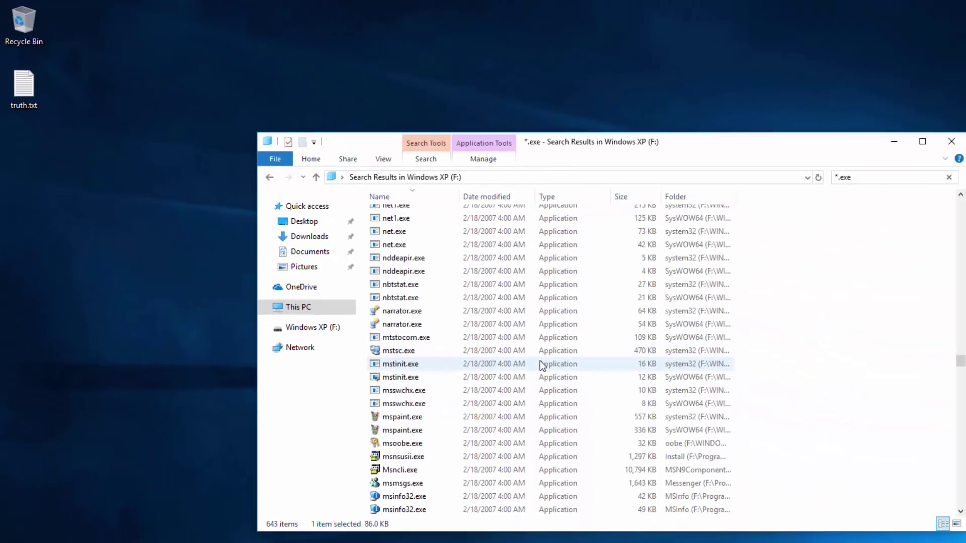
double_click(442, 416)
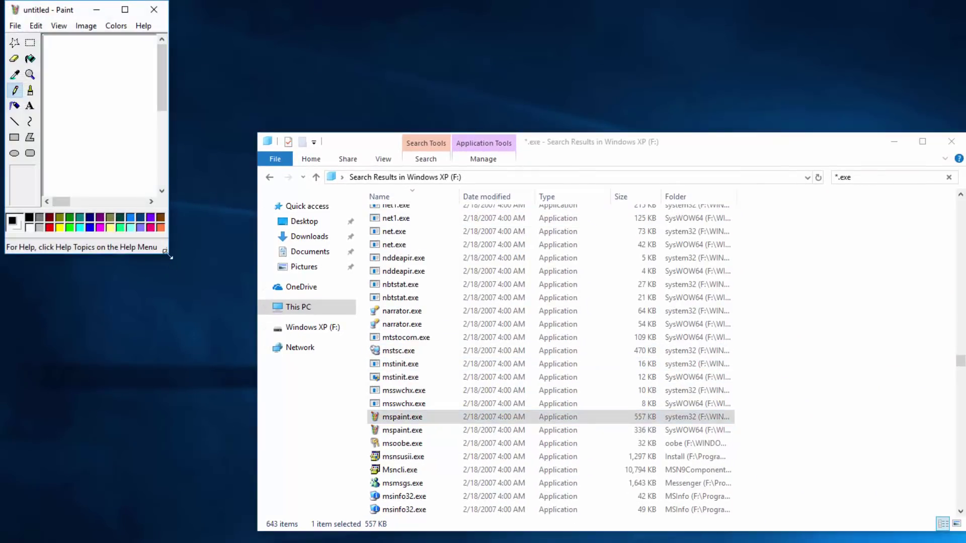
left_click_drag(168, 257, 574, 401)
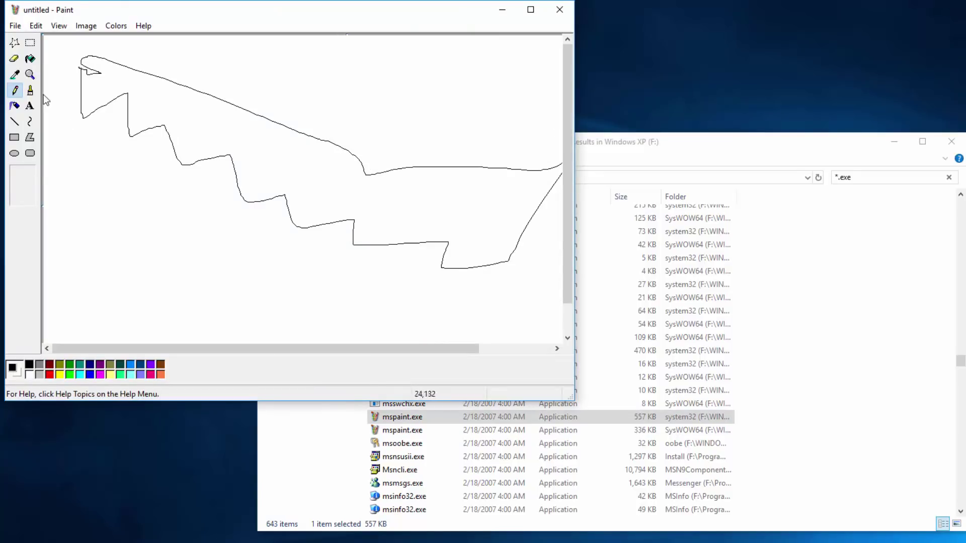
- Fill the jagged shape with light cyan and its surroundings with light yellow, and close Paint without saving
left_click(267, 151)
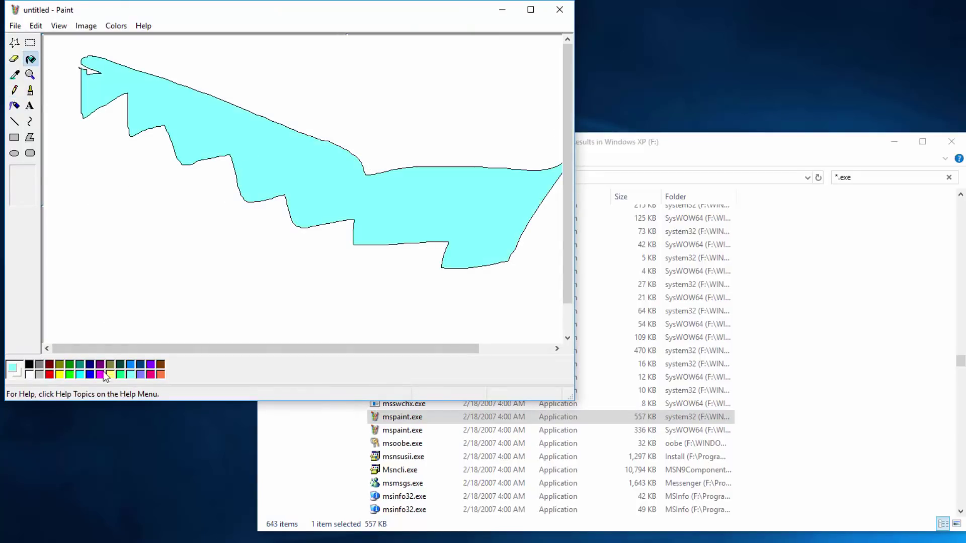
left_click(173, 244)
left_click(559, 10)
left_click(293, 235)
- Try to launch the 94 KB IEXPLORE.EXE from the Internet Explorer folder and dismiss its dialog
scroll(487, 308, "down", 2)
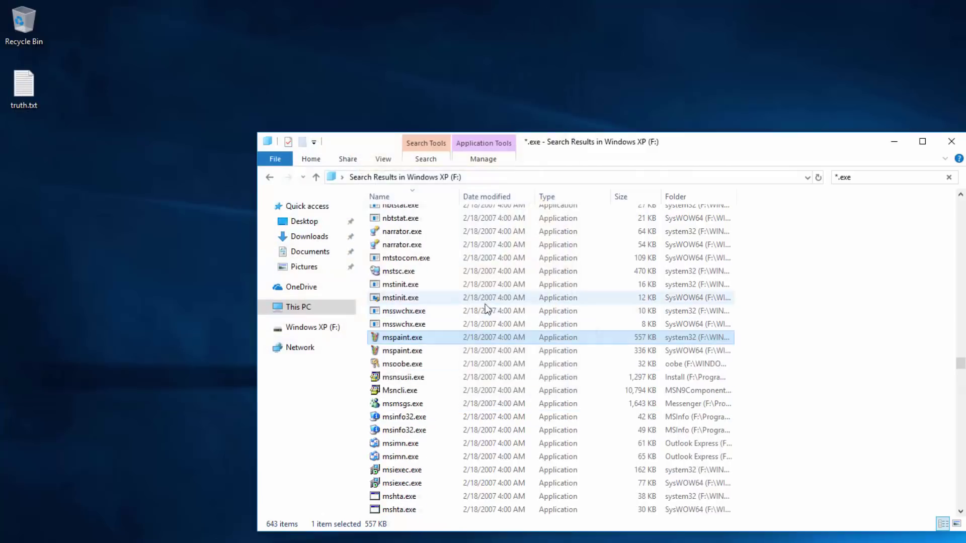
scroll(487, 308, "down", 15)
scroll(596, 333, "down", 3)
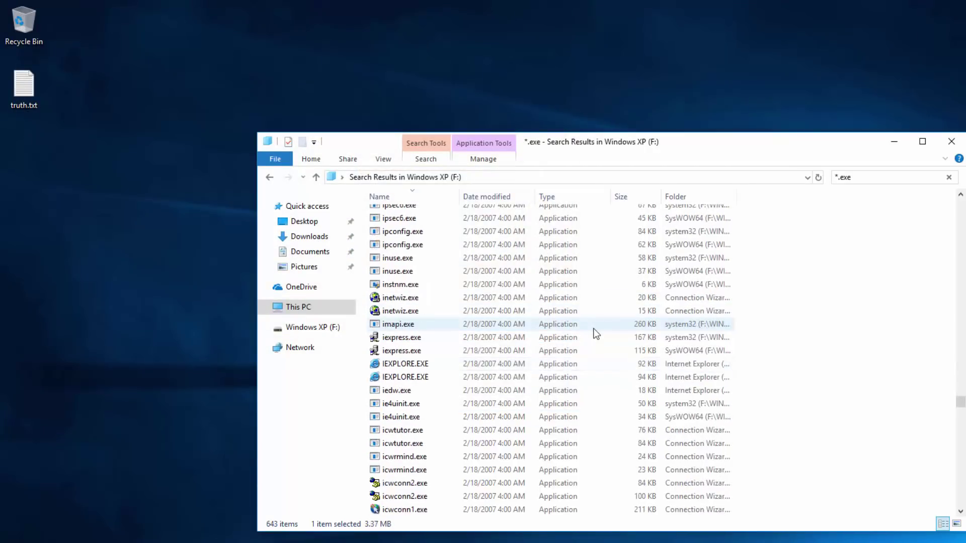
double_click(414, 376)
left_click(687, 378)
key("Return")
- Try to launch both explorer.exe copies, the 1,333 KB one and the 1,029 KB one, dismissing the error dialog of each
scroll(657, 382, "down", 6)
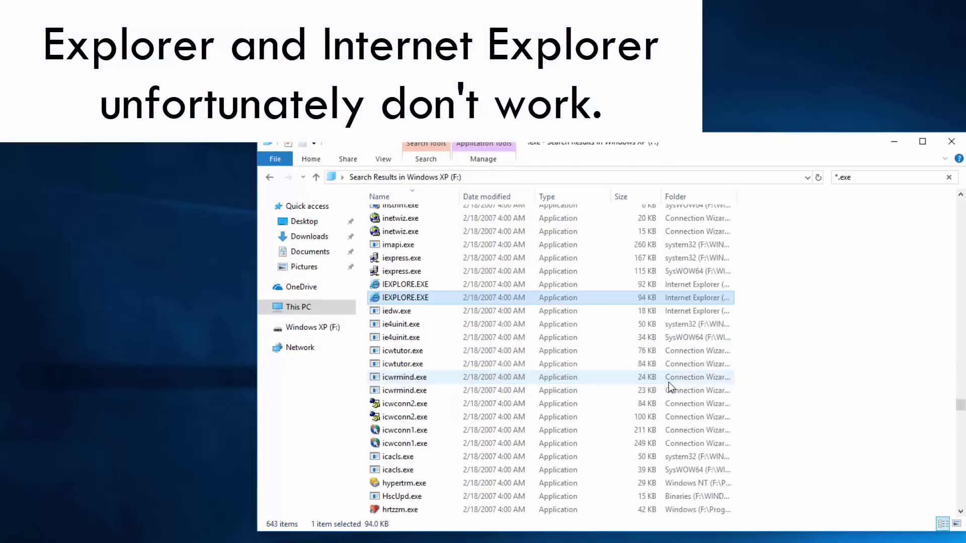
scroll(657, 382, "down", 8)
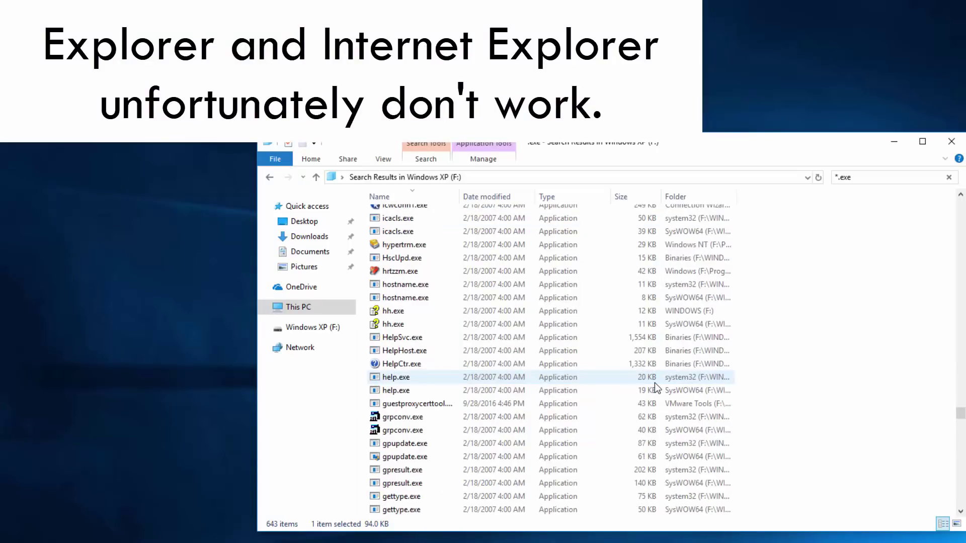
scroll(654, 383, "down", 8)
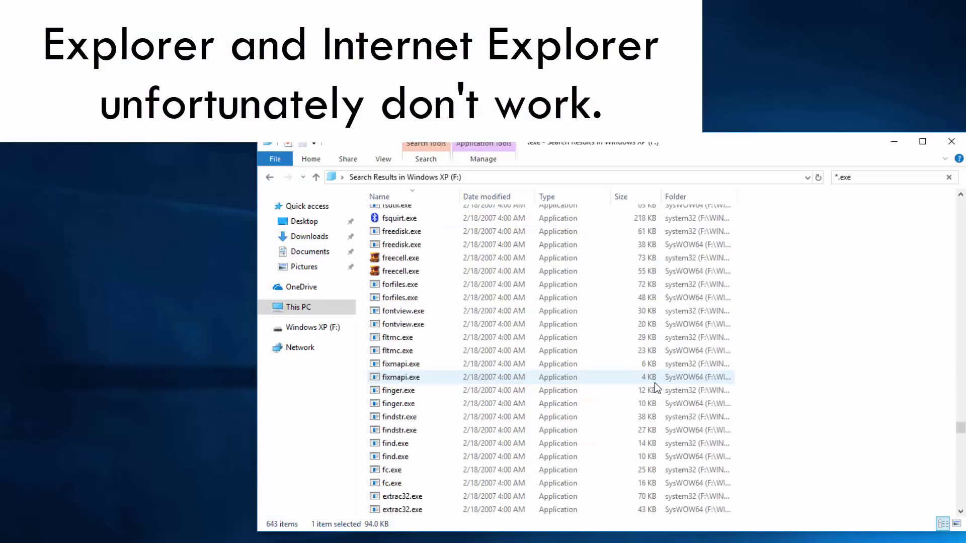
double_click(654, 337)
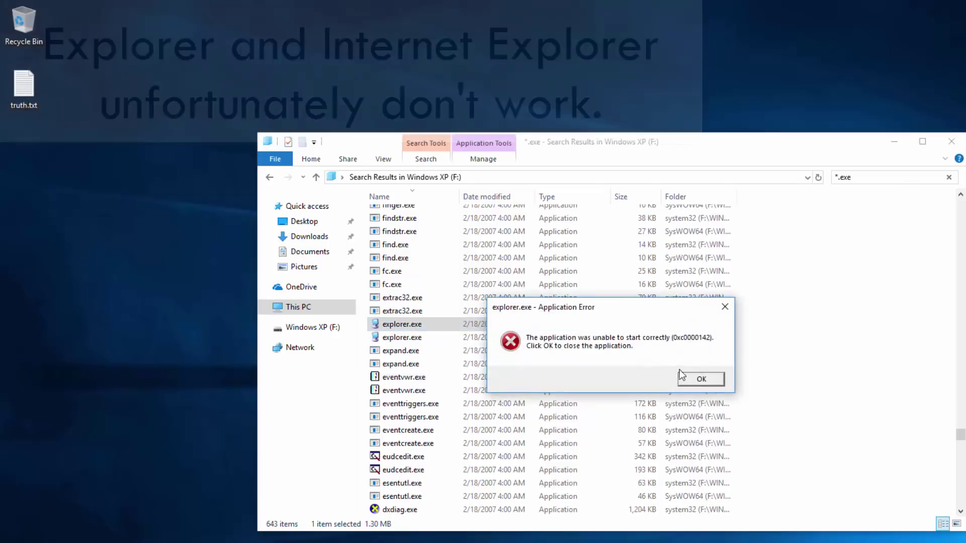
left_click(700, 378)
left_click(705, 380)
- Launch Digcore.exe from the MSN9Components folder and allow it to make changes to the device
scroll(648, 380, "down", 5)
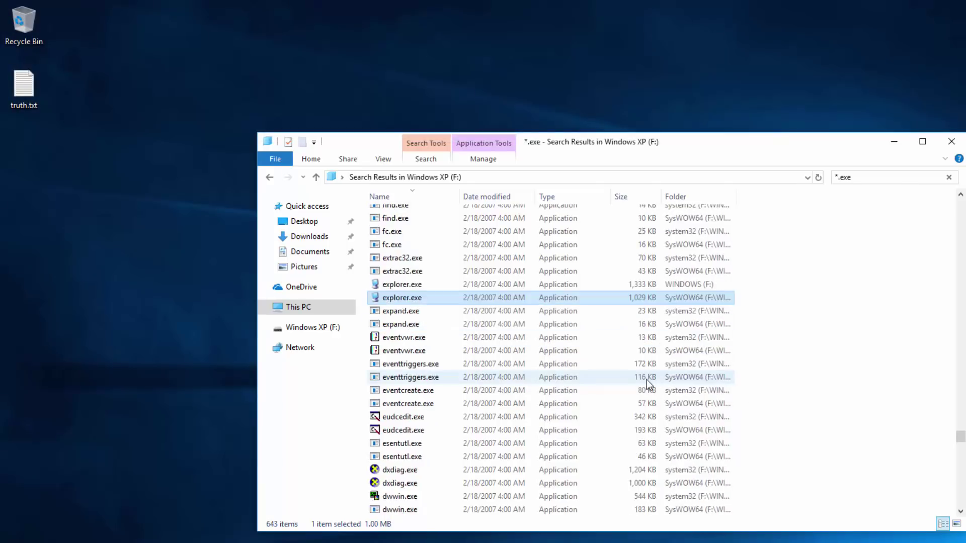
scroll(632, 379, "down", 12)
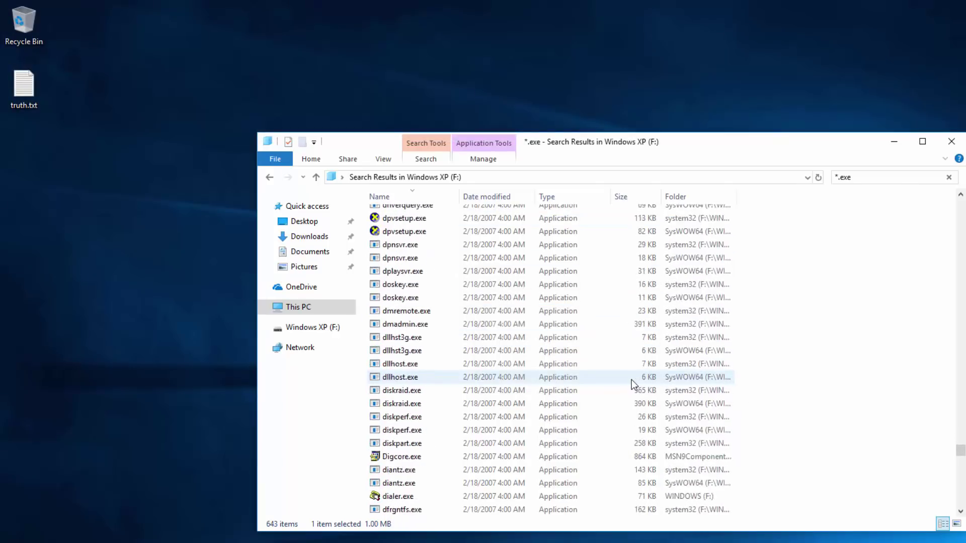
double_click(400, 377)
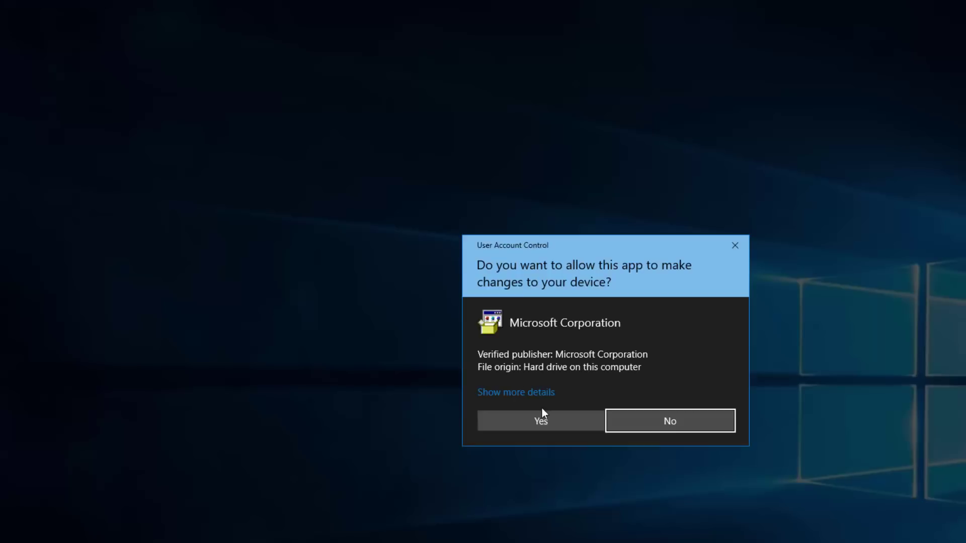
left_click(542, 420)
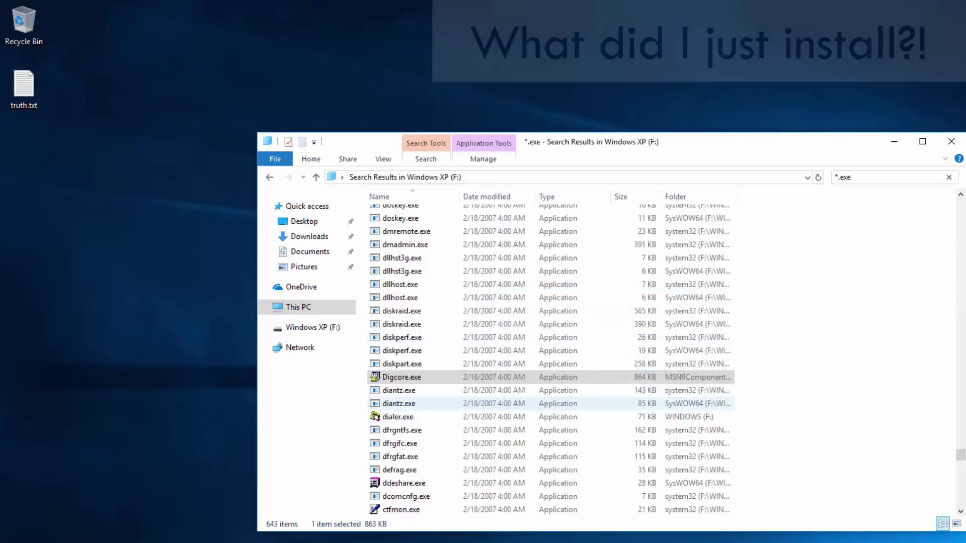
- Launch the 73 KB cleanmgr.exe from the system32 folder and dismiss its dialog
scroll(681, 412, "down", 5)
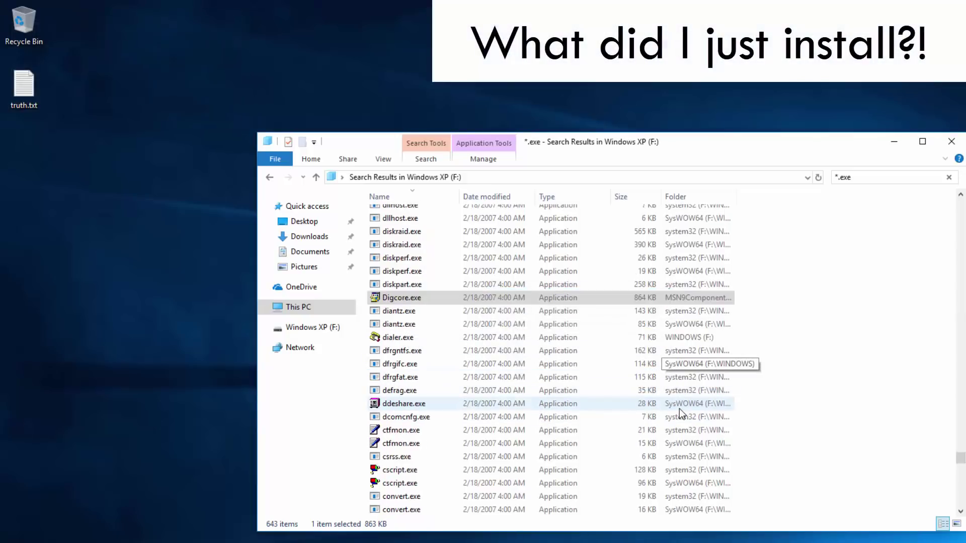
scroll(805, 436, "down", 12)
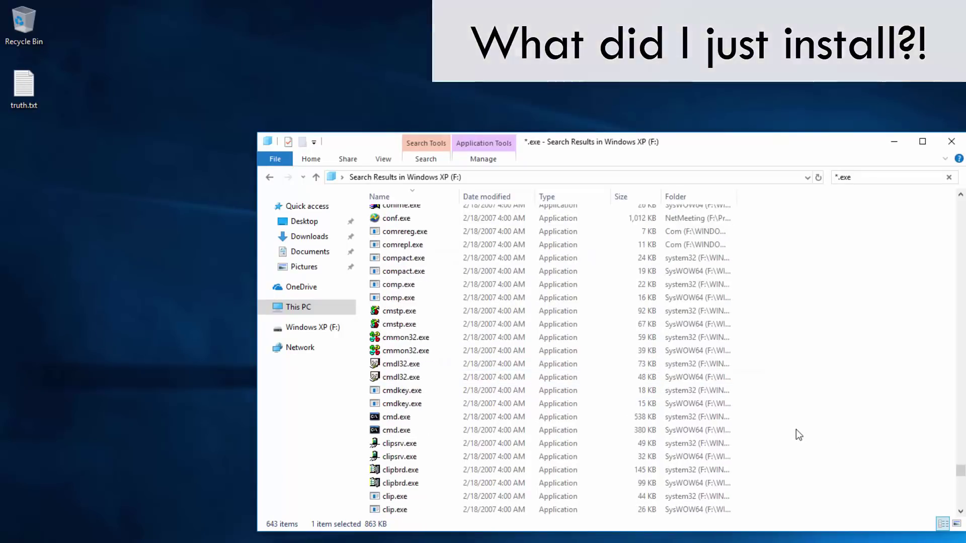
scroll(795, 435, "down", 2)
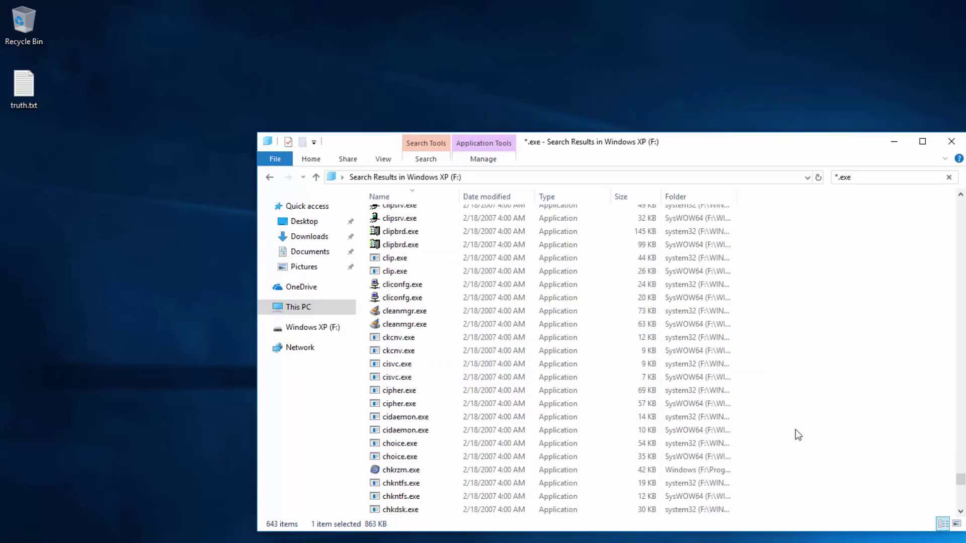
double_click(443, 311)
left_click(576, 355)
- Launch the 148 KB calc.exe, run a simple calculation, and close Calculator
scroll(589, 359, "down", 3)
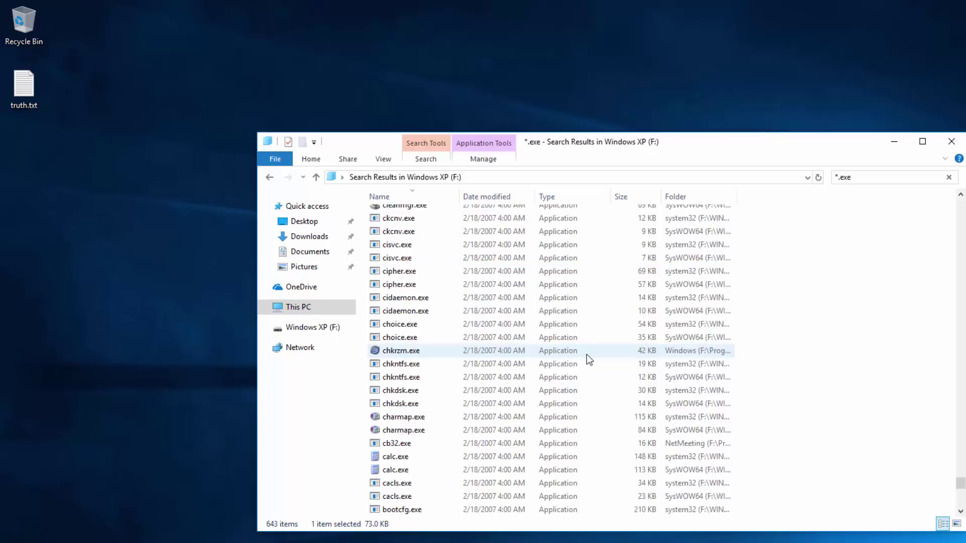
scroll(586, 357, "down", 3)
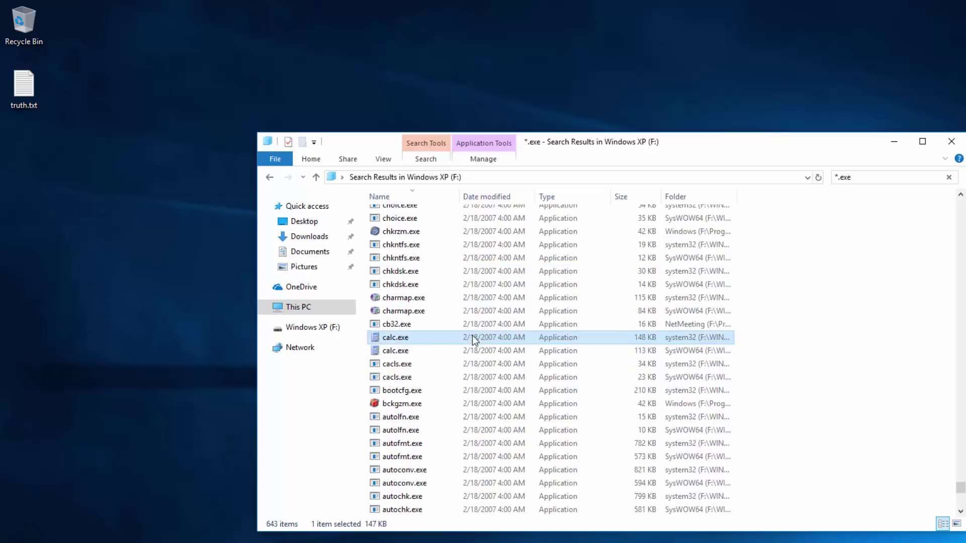
double_click(473, 336)
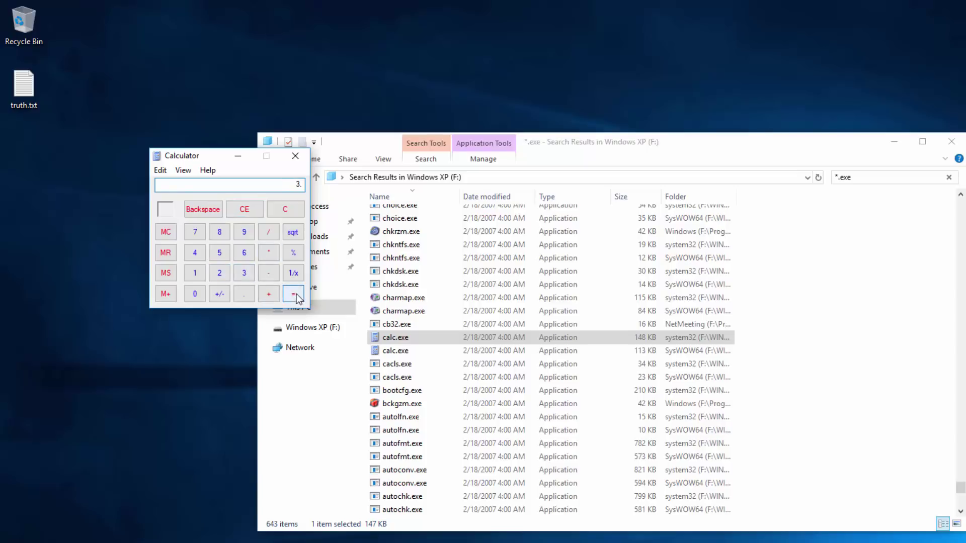
left_click(297, 295)
key("alt+F4")
- Launch the 220 KB accwiz.exe and advance the Accessibility Wizard to its Text Size page
scroll(486, 335, "down", 8)
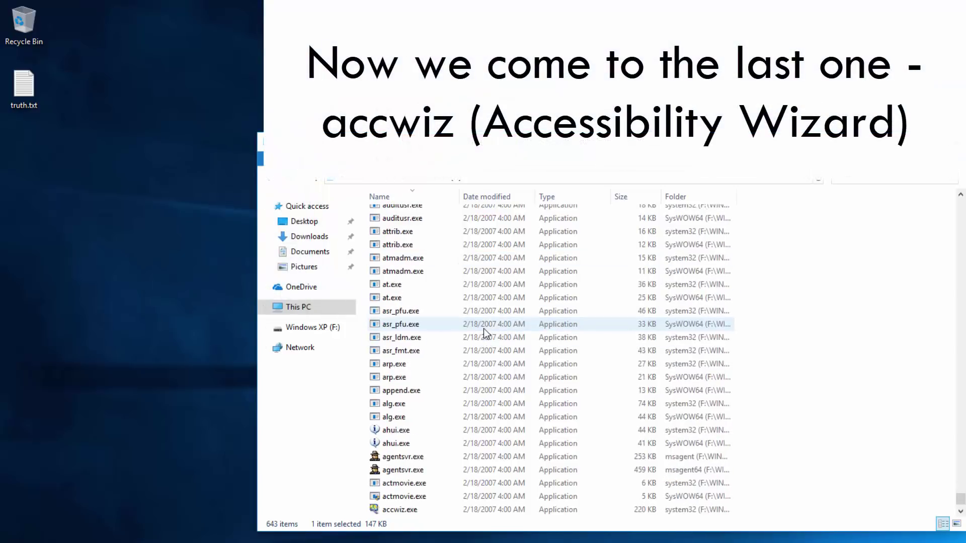
scroll(486, 334, "down", 1)
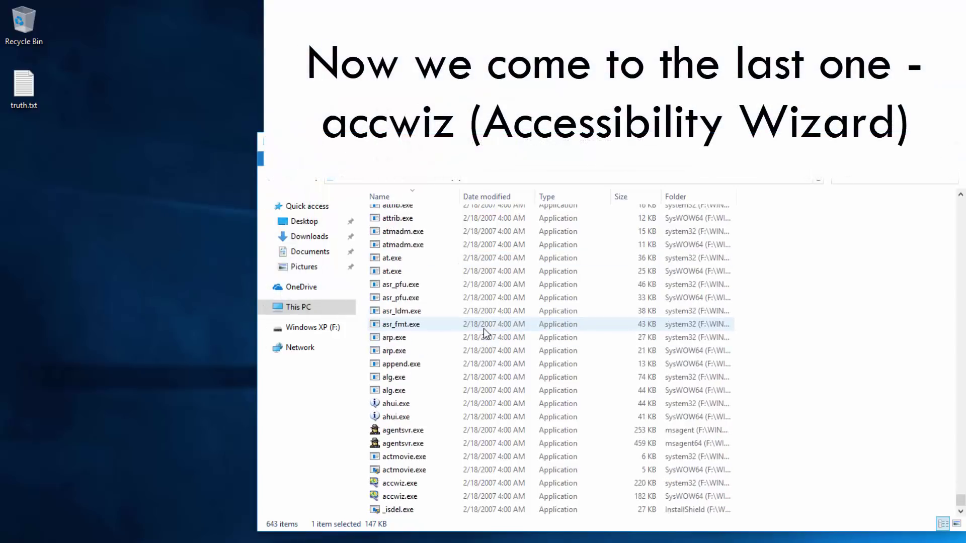
double_click(428, 484)
left_click(249, 238)
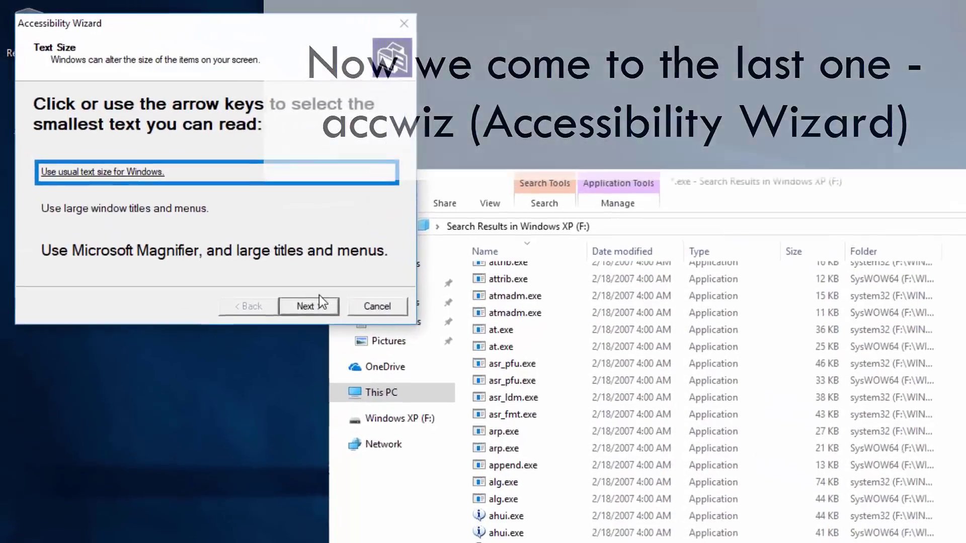
- Choose Microsoft Magnifier with large titles and menus as the text size, and accept the display settings for font size and Magnifier
left_click(323, 256)
left_click(318, 305)
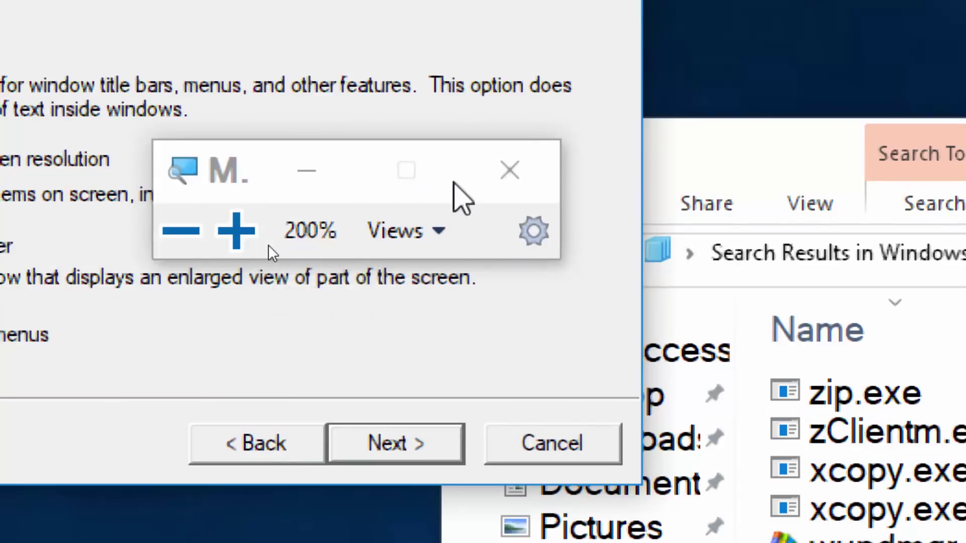
left_click(476, 184)
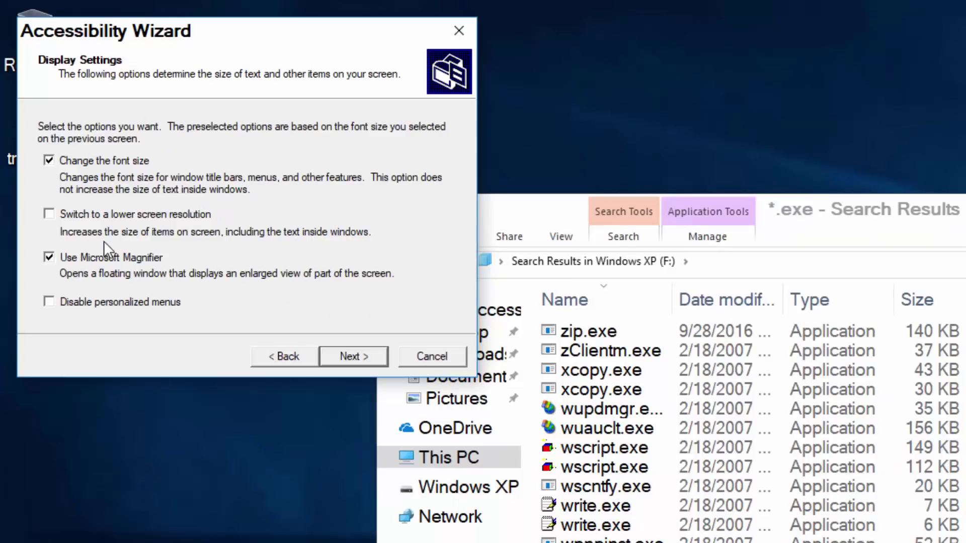
left_click(359, 355)
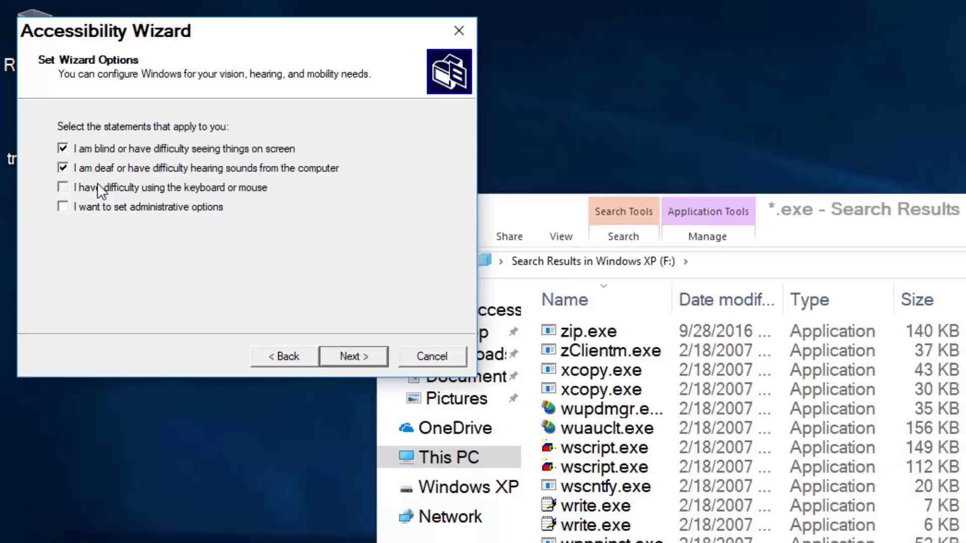
- Continue with the seeing and hearing difficulty statements selected, and choose the Extra Large icon size
left_click(353, 356)
left_click(380, 282)
left_click(352, 356)
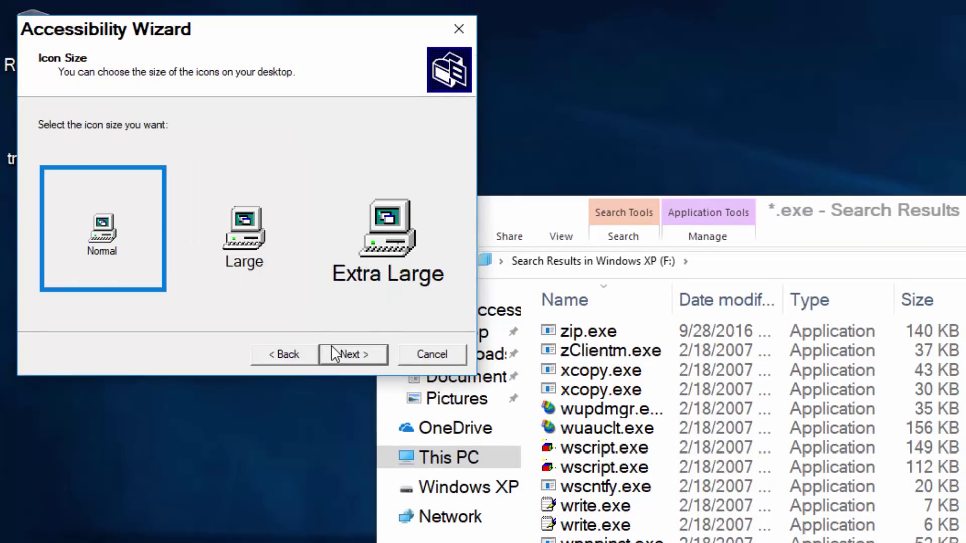
left_click(375, 274)
left_click(370, 356)
- Apply the High Contrast Black color scheme, and switch back to the Current Color Scheme
left_click(119, 188)
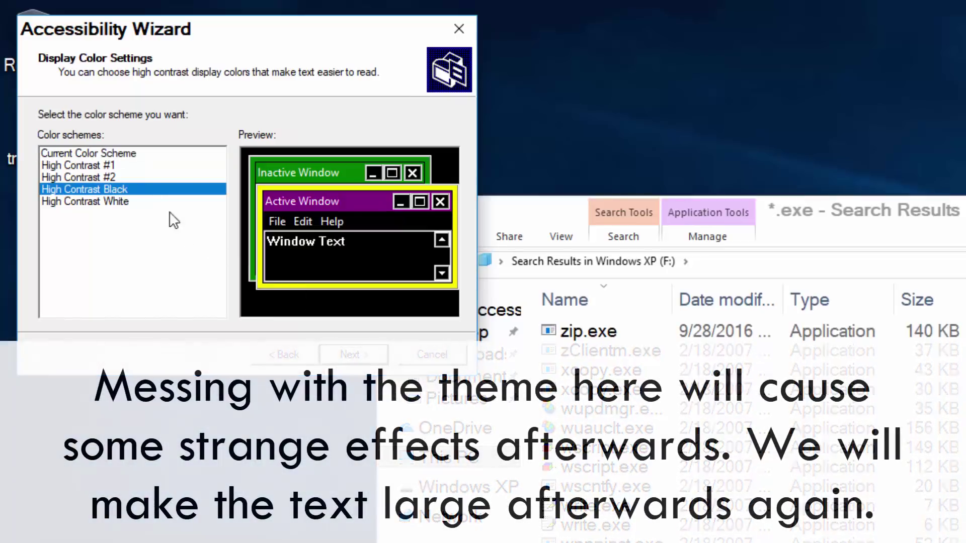
left_click(359, 356)
left_click(287, 356)
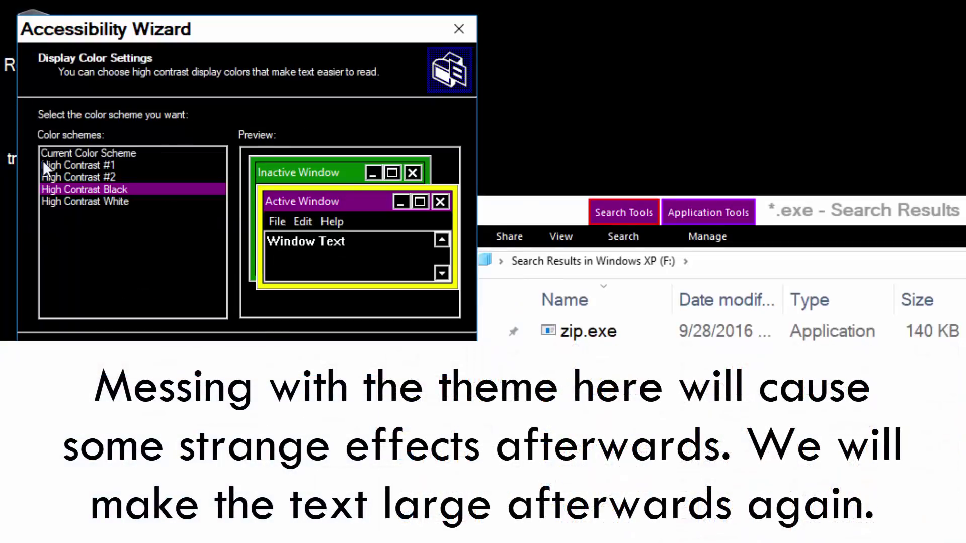
left_click(66, 154)
left_click(354, 356)
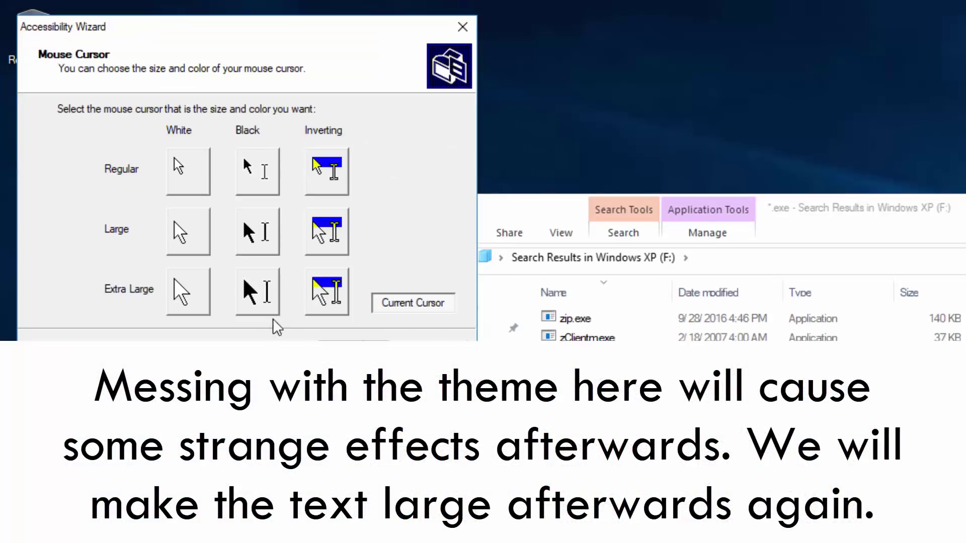
- Return to the display color settings, apply High Contrast #2, and restore the Current Color Scheme
left_click(284, 352)
left_click(119, 199)
left_click(172, 174)
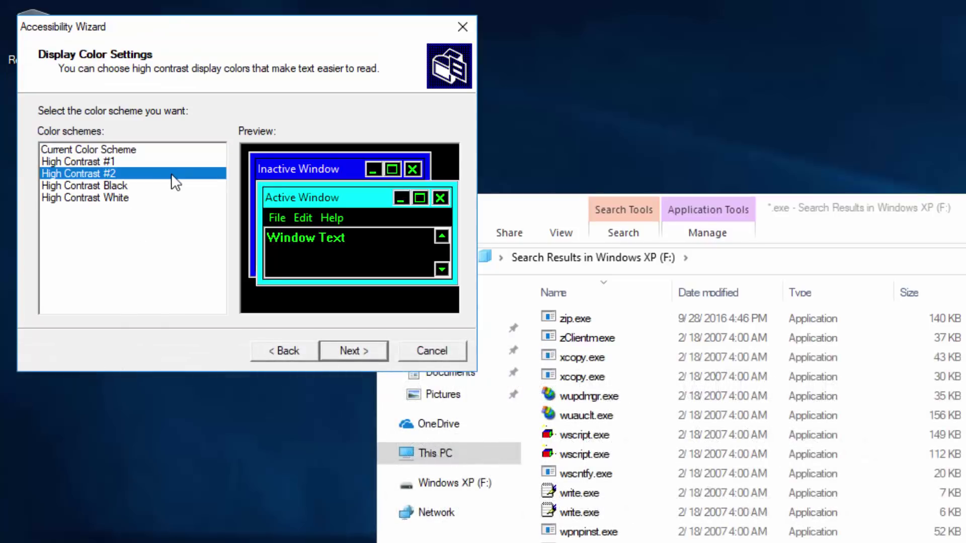
left_click(377, 359)
left_click(301, 356)
left_click(141, 149)
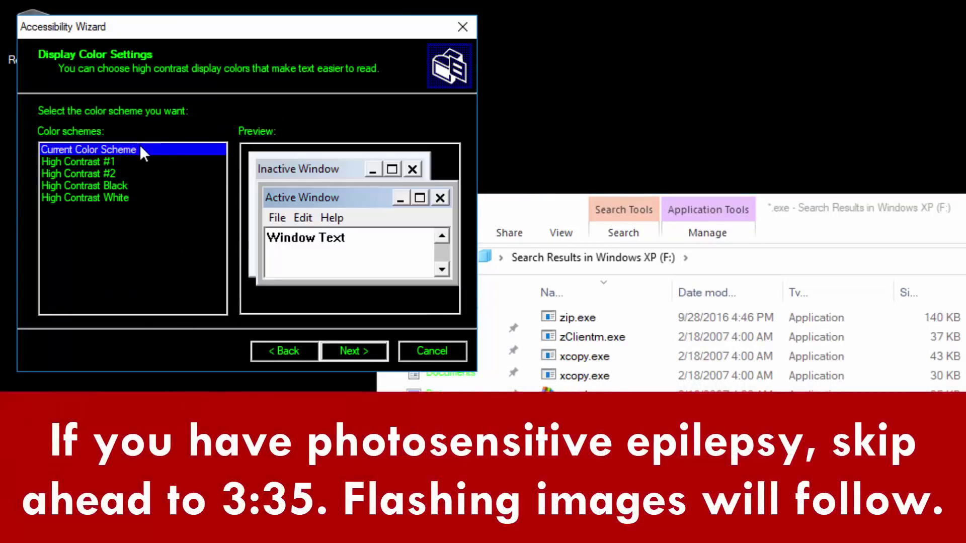
left_click(355, 351)
- Advance through the cursor pages with SoundSentry set to Yes and StickyKeys to No, and set ToggleKeys to Yes
left_click(353, 352)
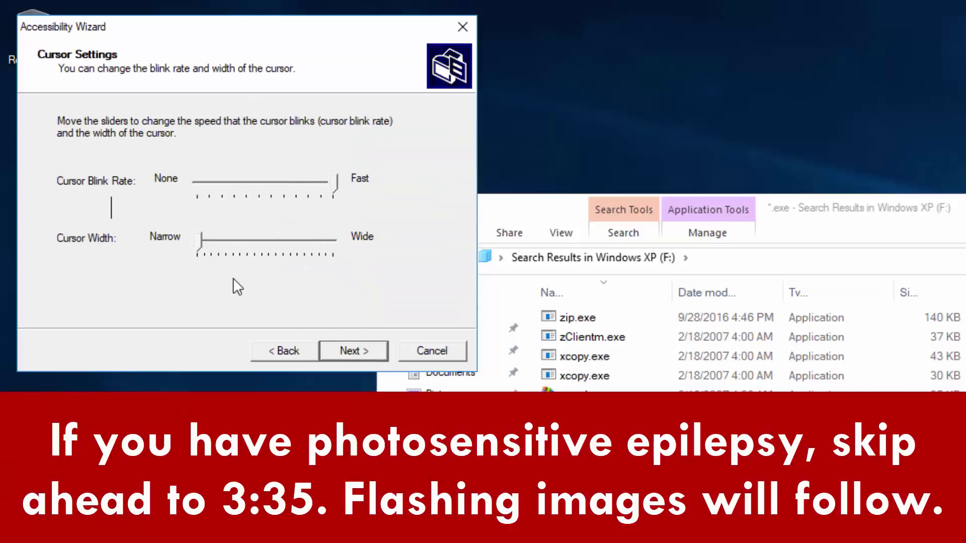
left_click(354, 352)
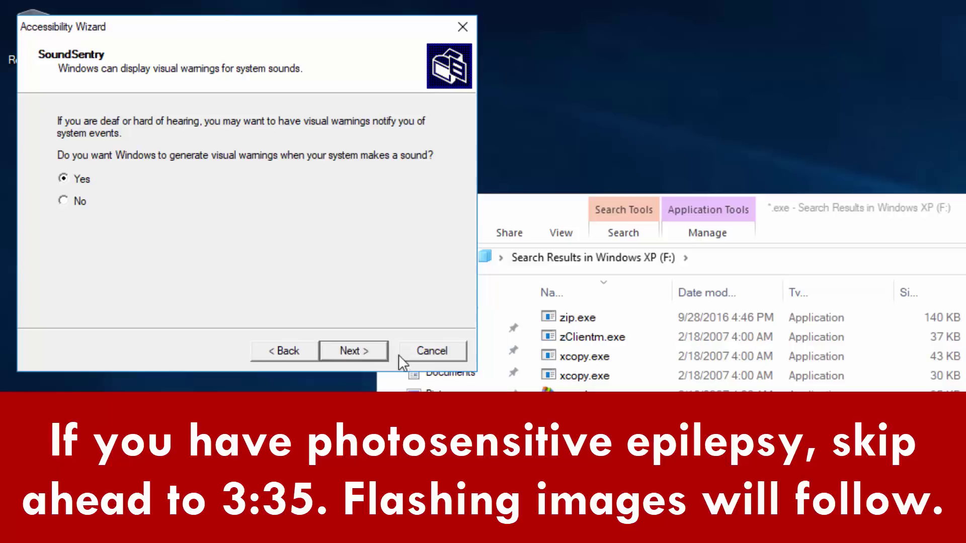
left_click(369, 352)
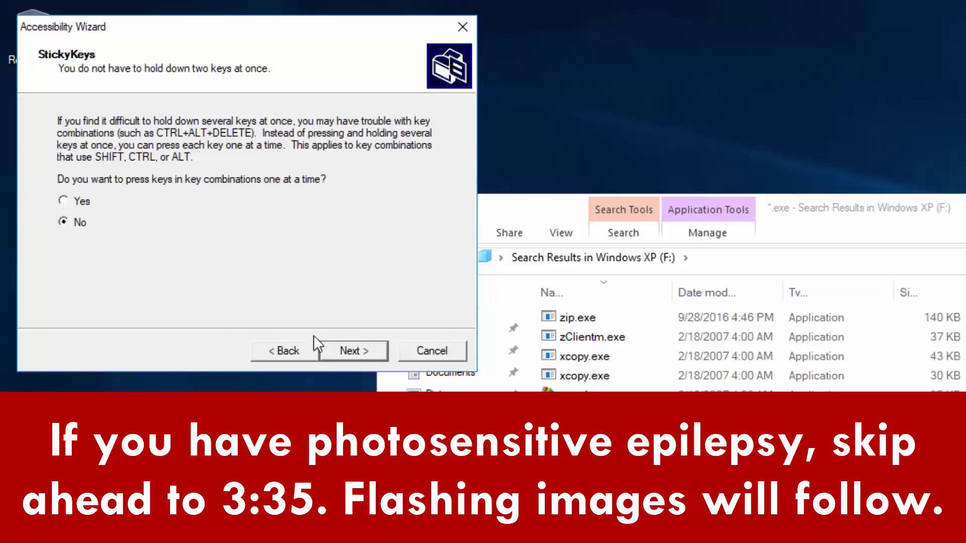
left_click(324, 350)
left_click(358, 347)
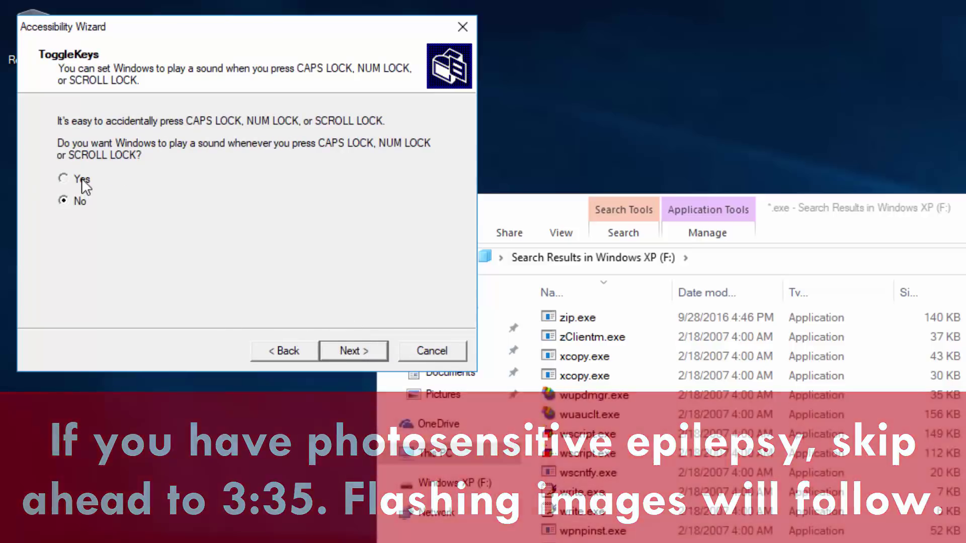
left_click(82, 179)
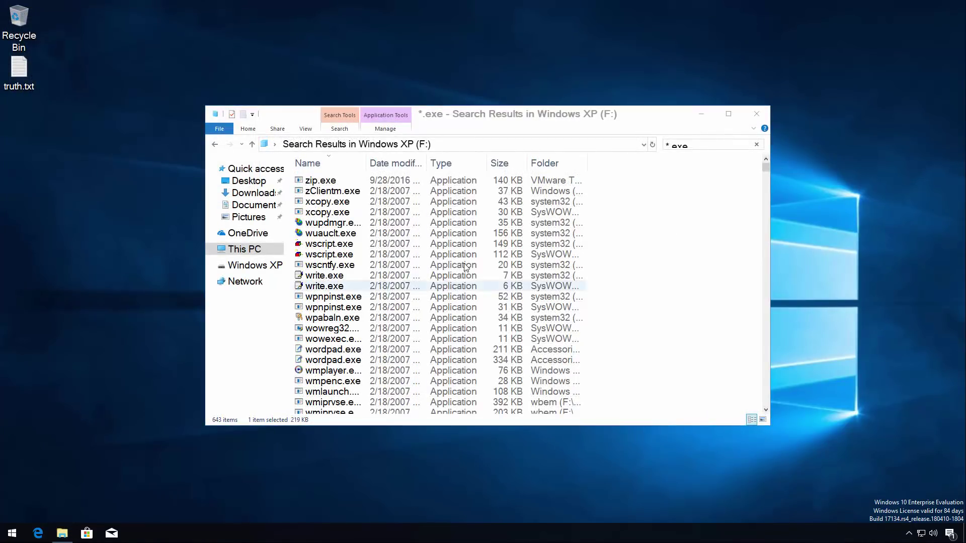
- Close the search results window, and sign out of Windows and back in to the user account
left_click(757, 114)
right_click(232, 328)
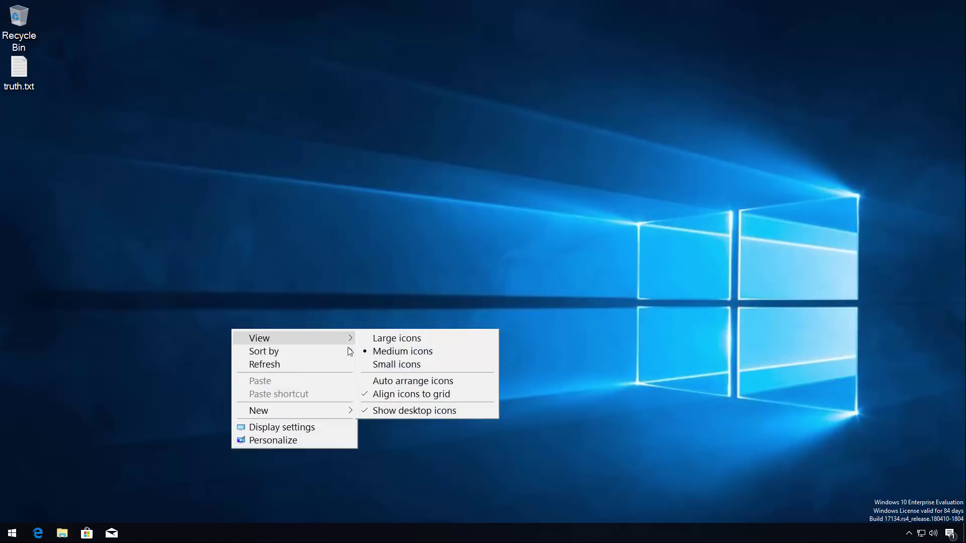
left_click(345, 304)
key("ctrl+alt+Delete")
left_click(460, 237)
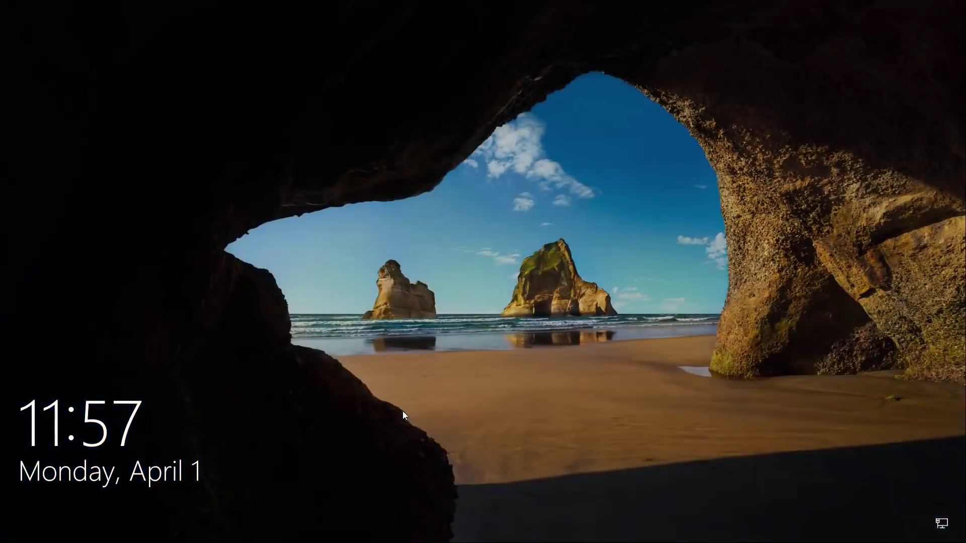
left_click(416, 81)
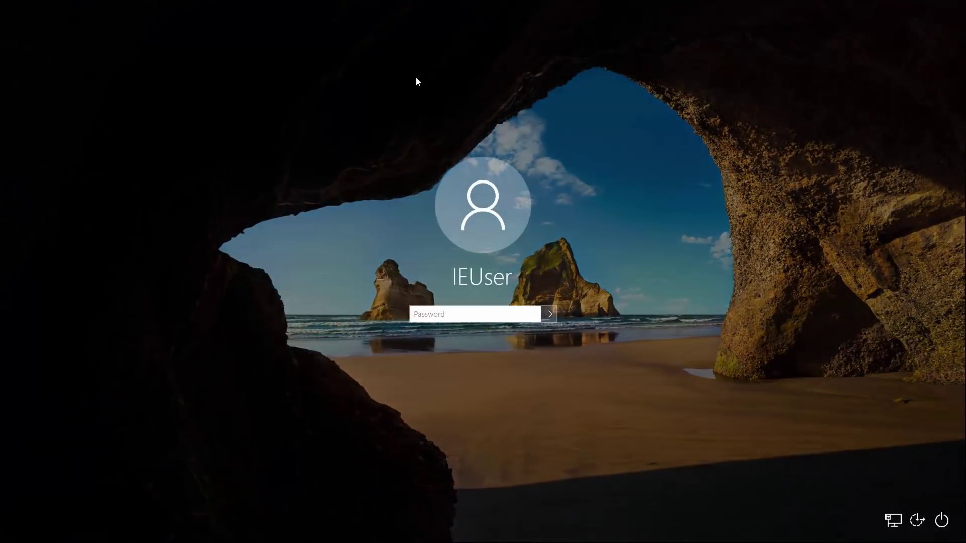
key("Return")
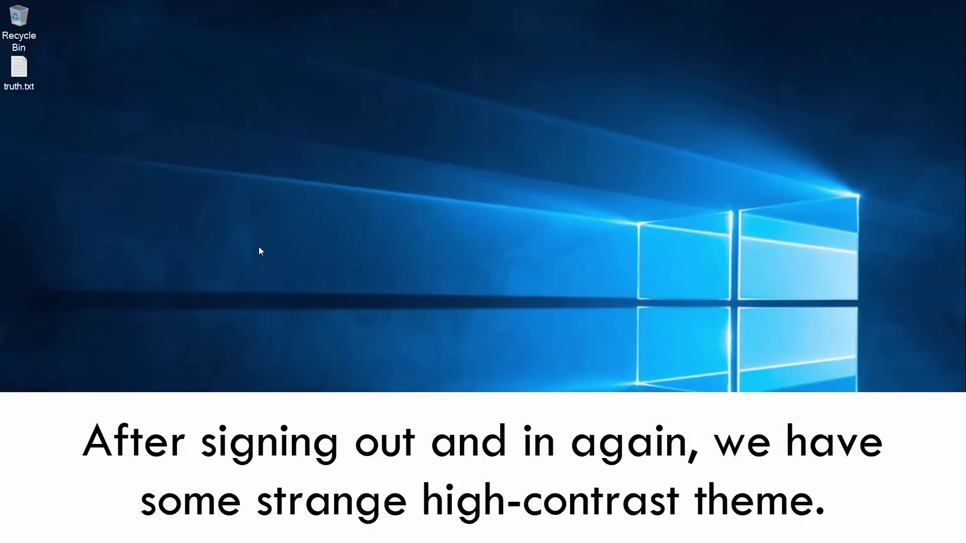
- Check for updates from the Windows Media Technologies compatibility notification, and close the browser page it opens
left_click(941, 533)
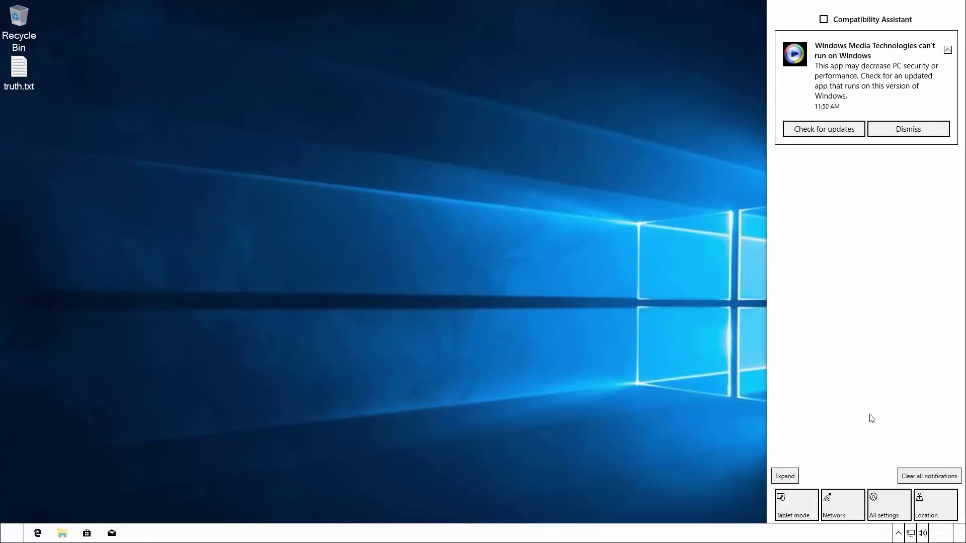
left_click(844, 129)
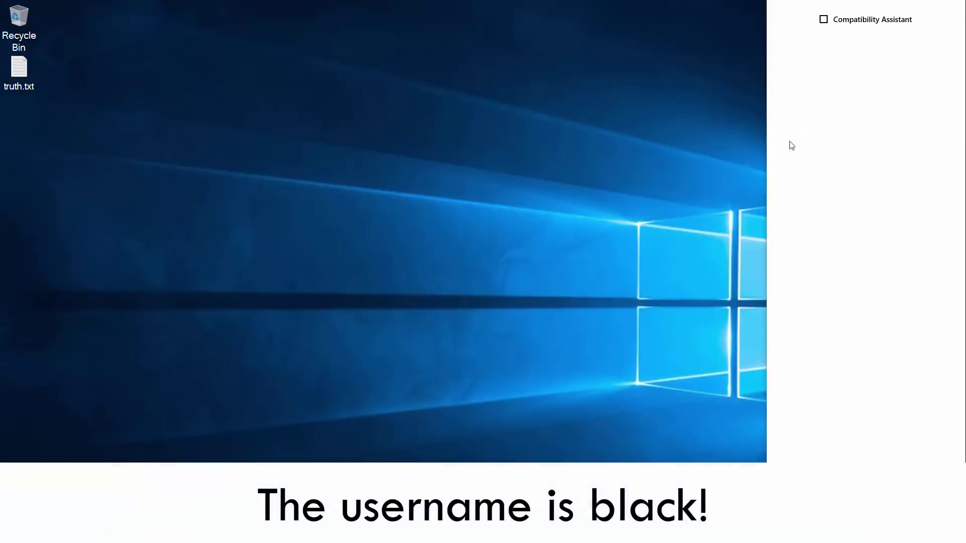
left_click(490, 366)
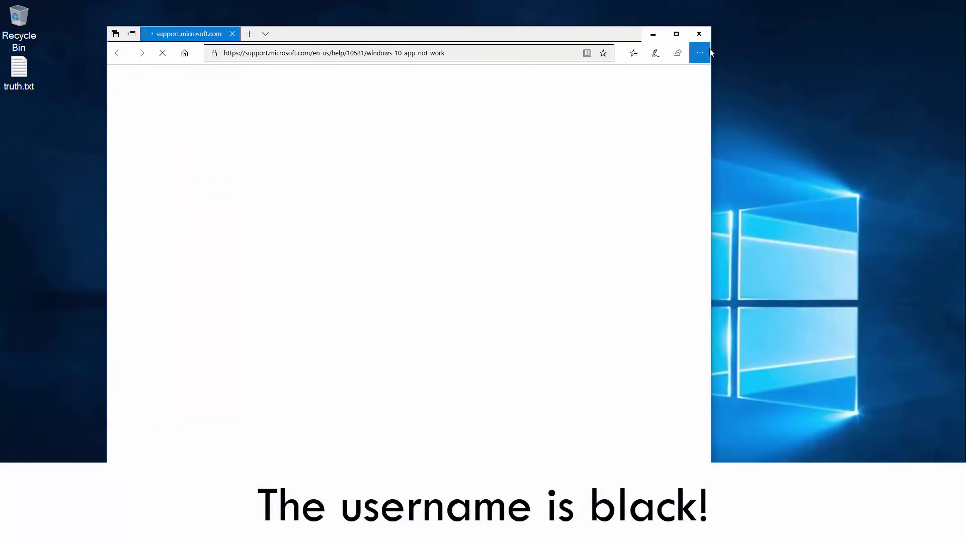
left_click(709, 53)
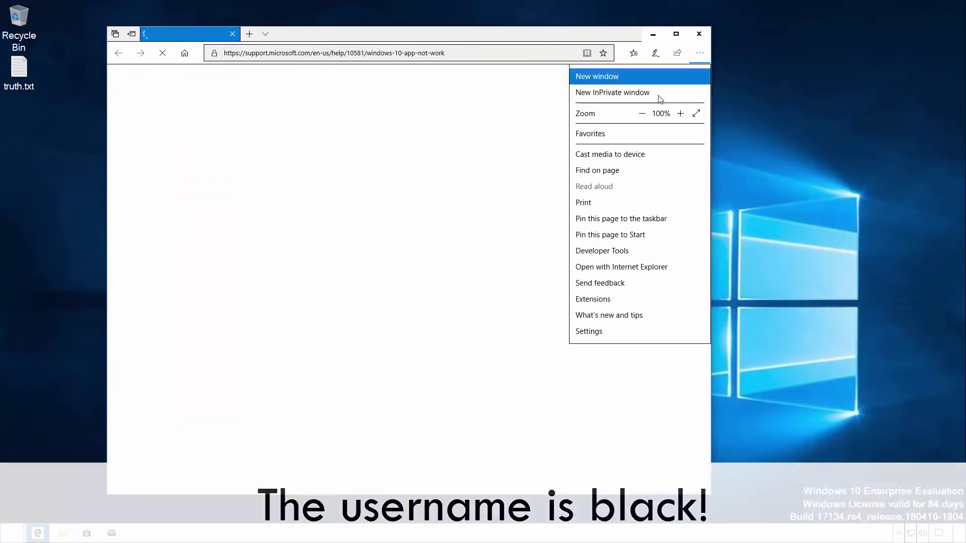
left_click(695, 38)
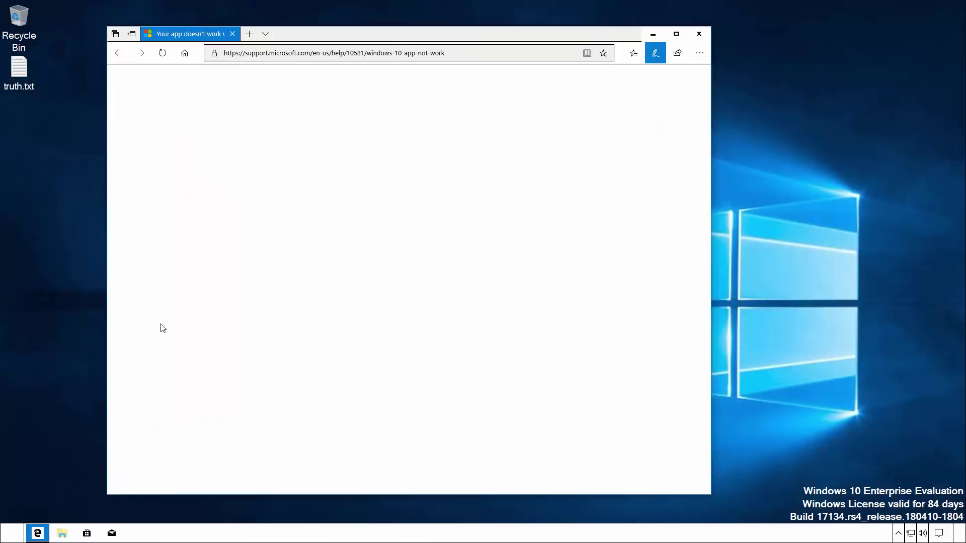
- Look through the Start menu's app list and open the Documents folder
left_click(12, 533)
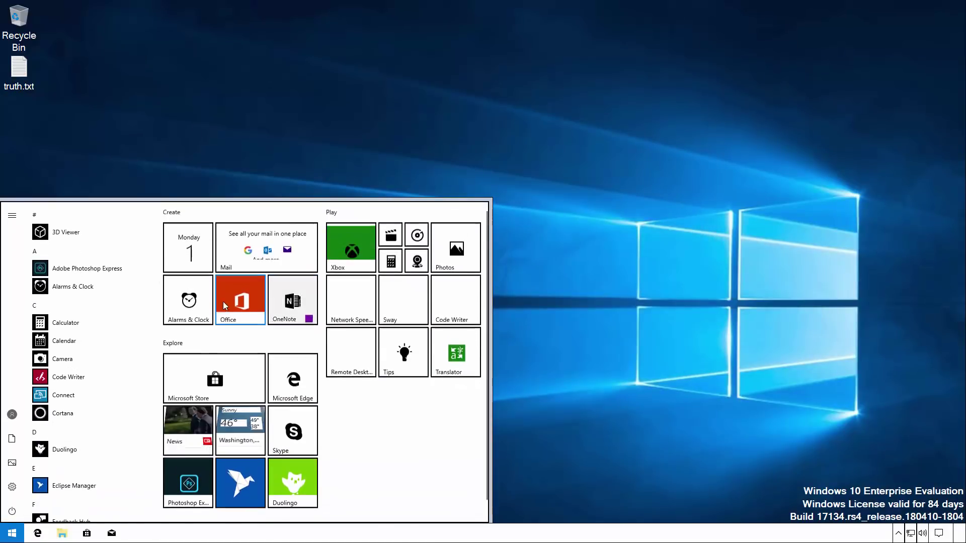
scroll(123, 297, "down", 10)
scroll(123, 294, "down", 10)
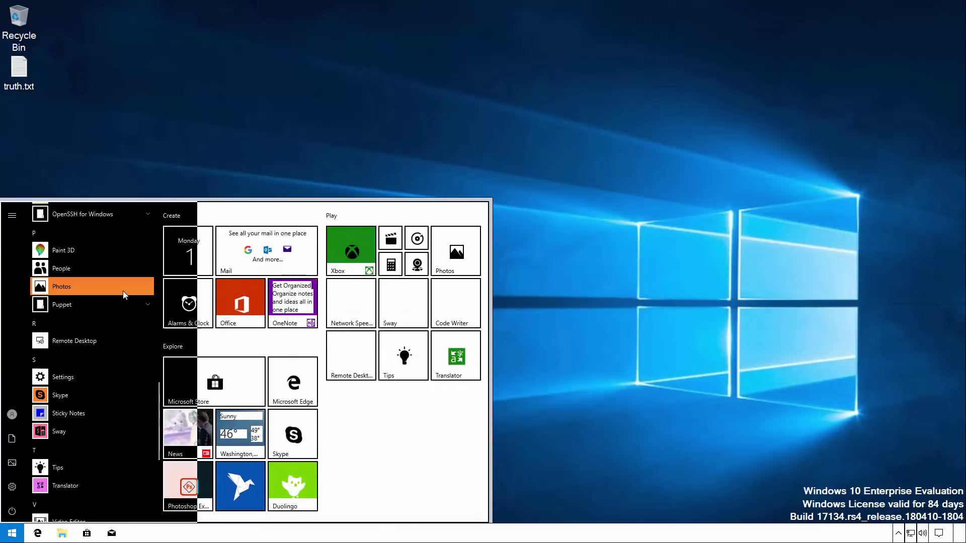
left_click(12, 438)
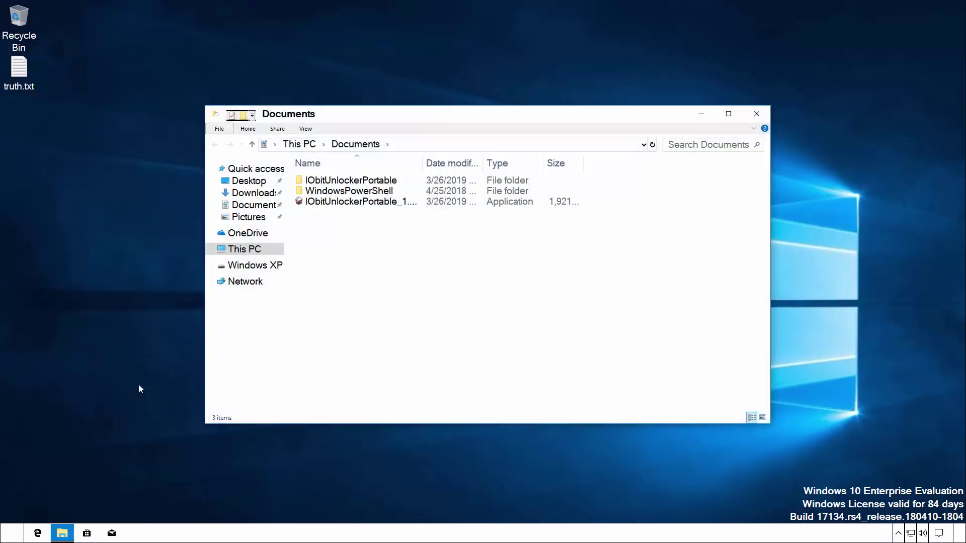
- Open the WINDOWS folder on the Windows XP (F:) drive and look through its files
left_click(237, 251)
left_click(394, 340)
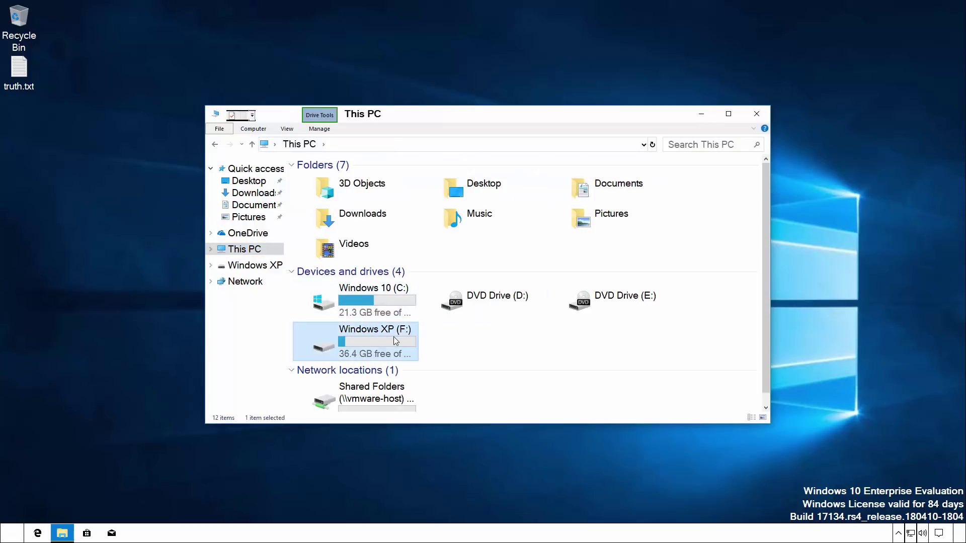
double_click(396, 341)
double_click(360, 214)
scroll(382, 266, "down", 20)
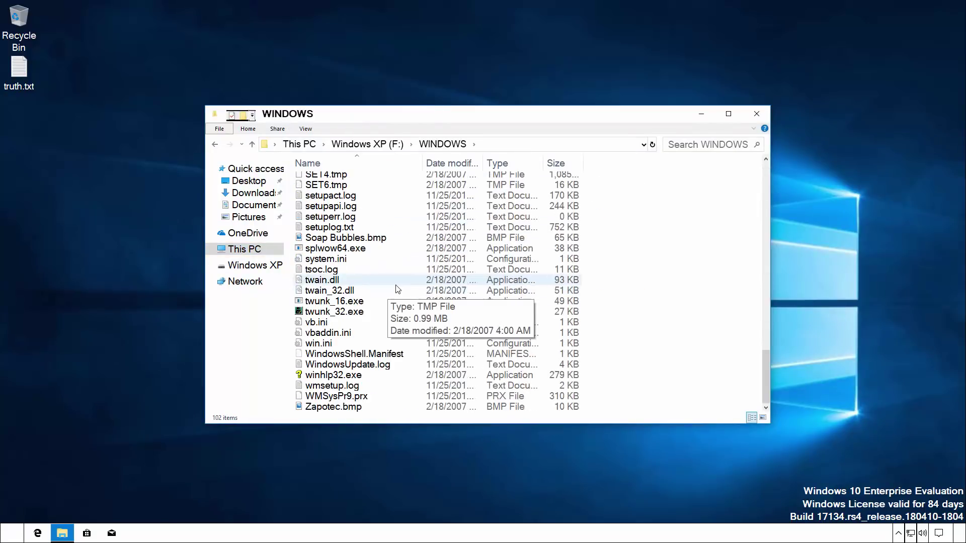
left_click(160, 475)
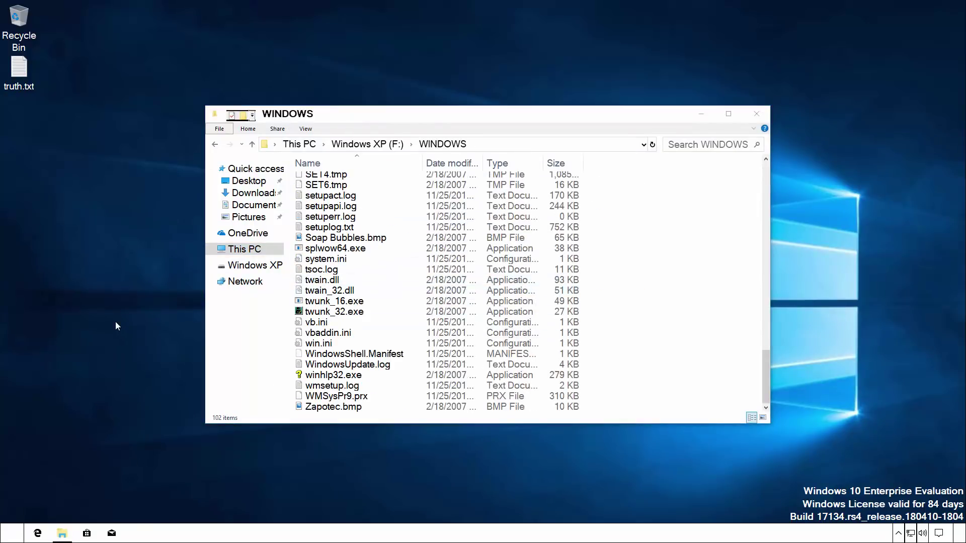
- Run regedit with permission to make changes, look over its menus and keys, and close Registry Editor
key("super+r")
type("regedit")
key("Return")
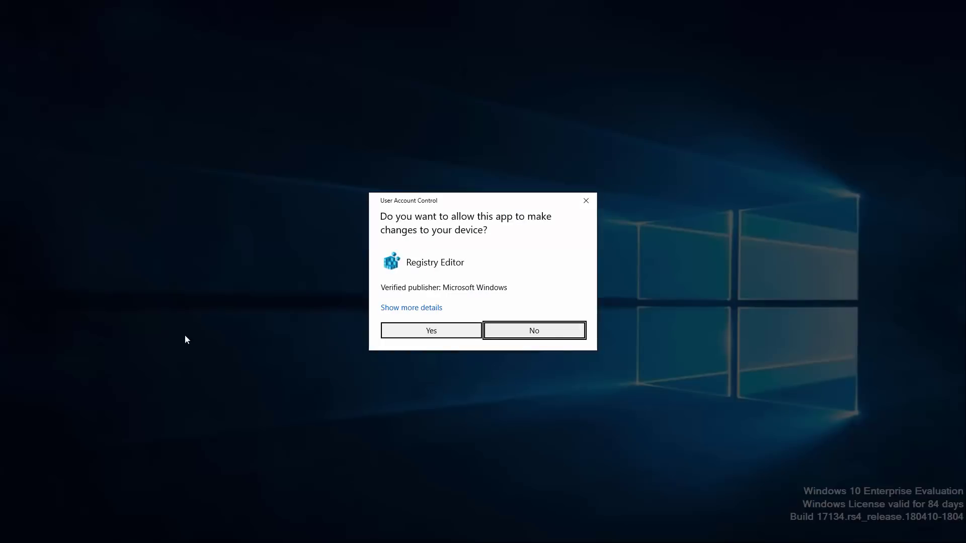
left_click(431, 331)
left_click(102, 89)
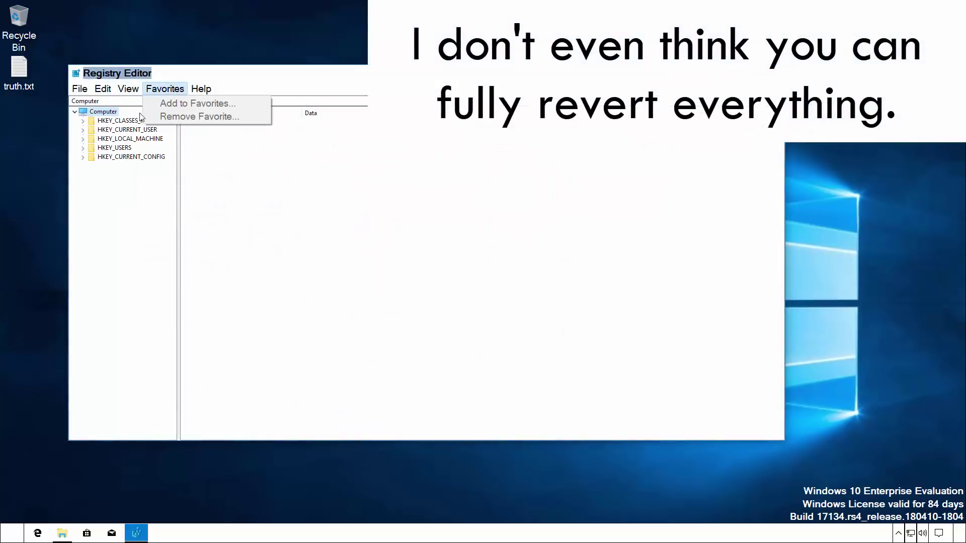
double_click(127, 118)
left_click(772, 73)
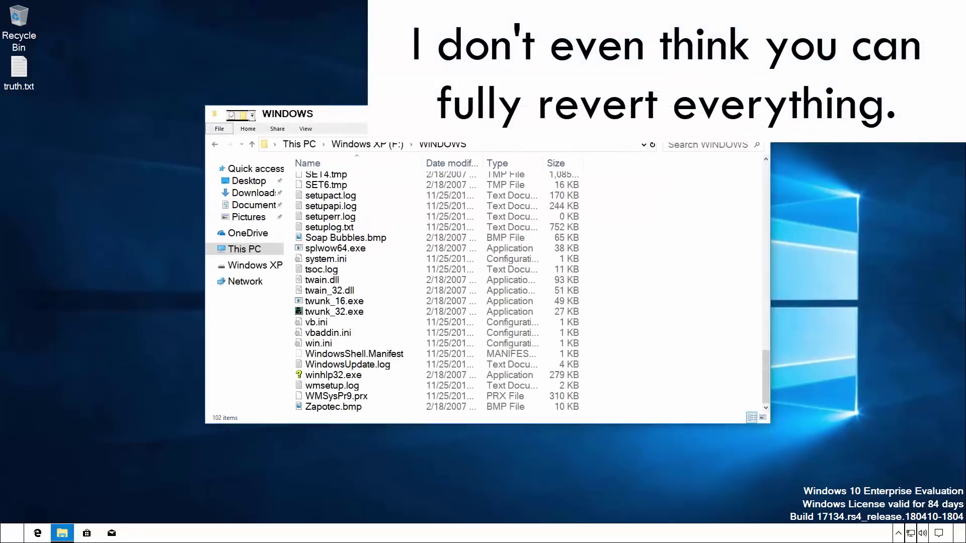
- Open the properties of the WINDOWS folder and view its customization and previous versions settings
left_click(305, 129)
left_click(305, 129)
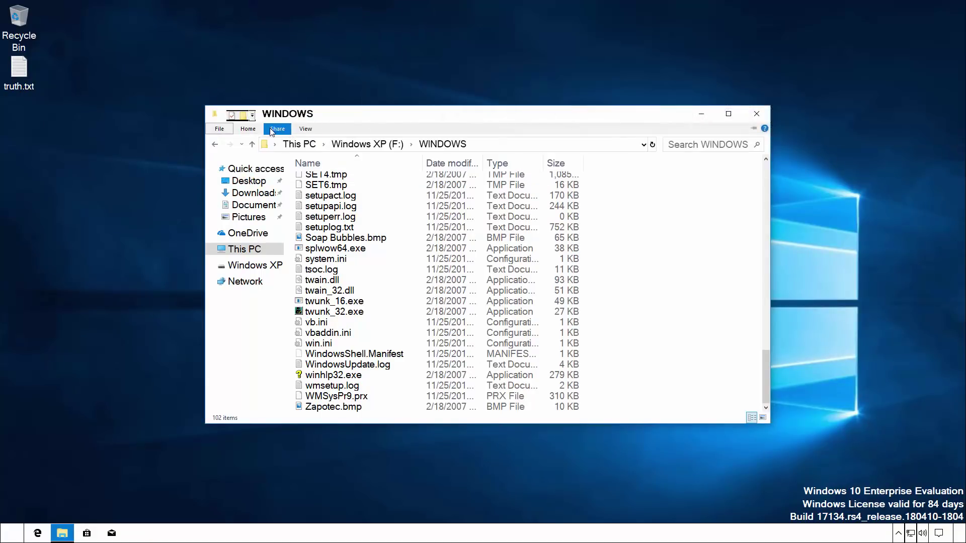
left_click(249, 129)
left_click(240, 125)
left_click(252, 116)
left_click(233, 117)
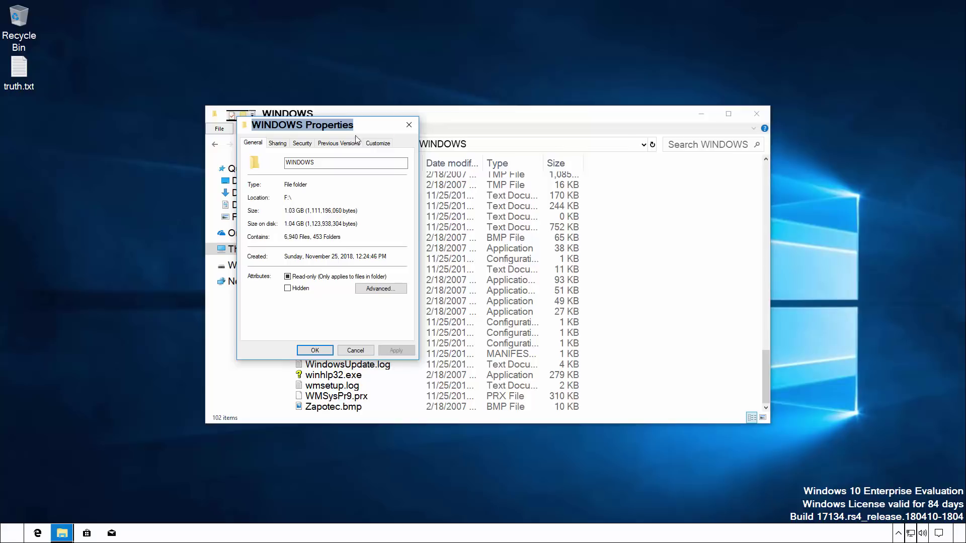
left_click(374, 143)
left_click(338, 143)
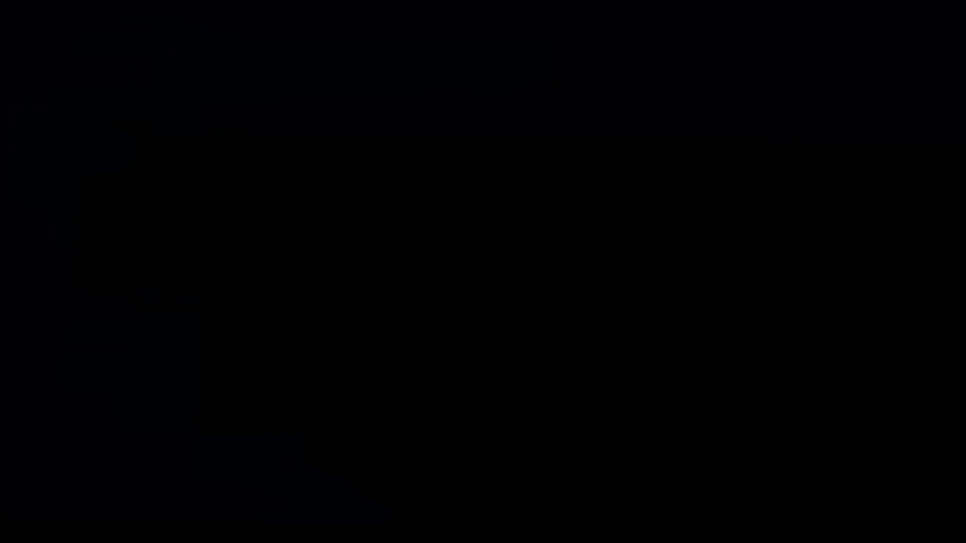